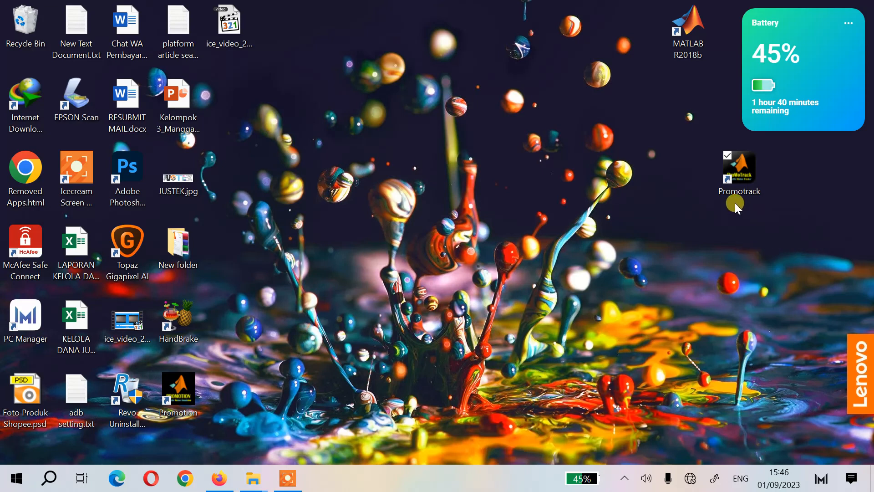
Step: Place the Promotrack shortcut below the MATLAB R2018b shortcut on the desktop and launch Promotrack
{"action": "left_click_drag", "start_coordinate": [697, 171], "coordinate": [702, 170]}
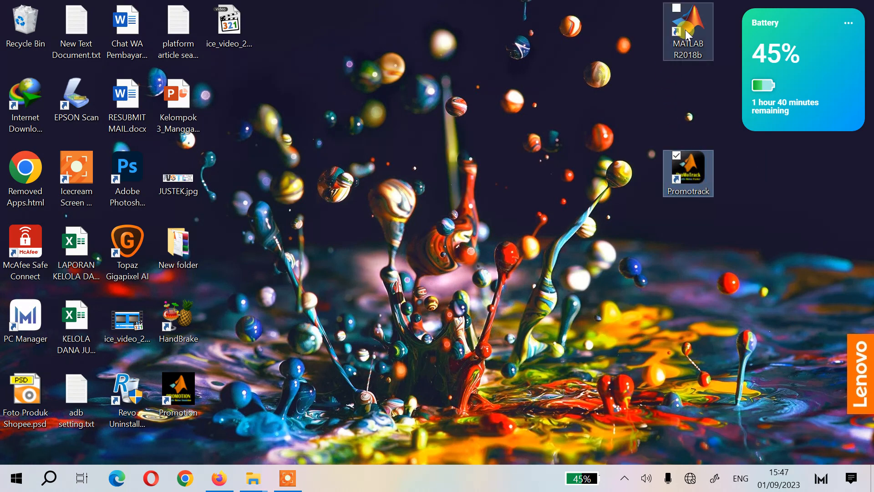
{"action": "left_click", "coordinate": [684, 48]}
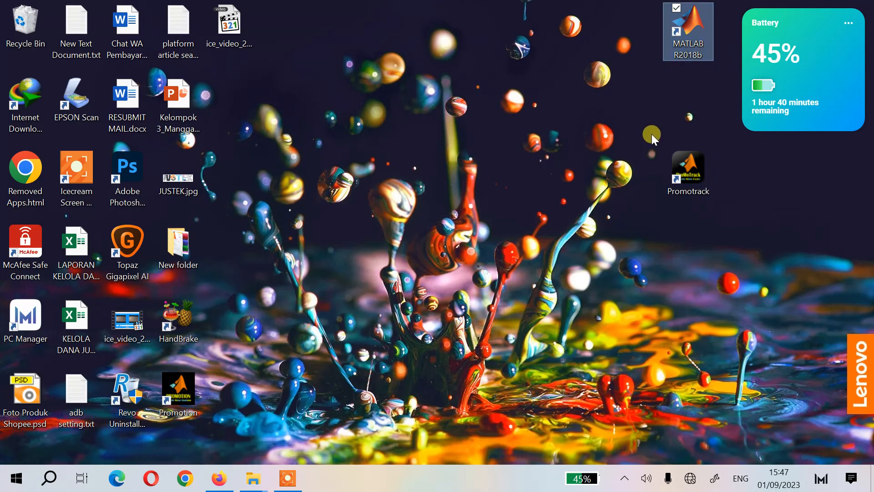
{"action": "left_click_drag", "start_coordinate": [652, 134], "coordinate": [728, 215]}
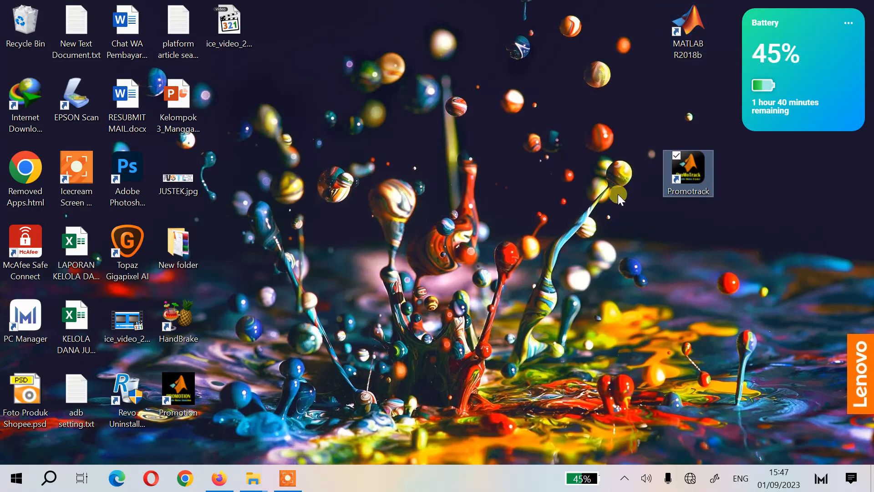
{"action": "double_click", "coordinate": [694, 172]}
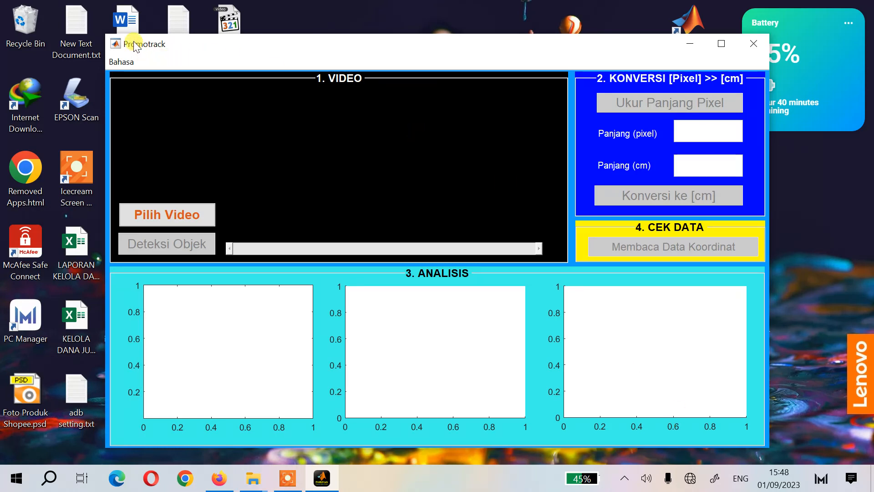
Step: Change Promotrack's interface language to English and accept the language change message
{"action": "left_click", "coordinate": [124, 62]}
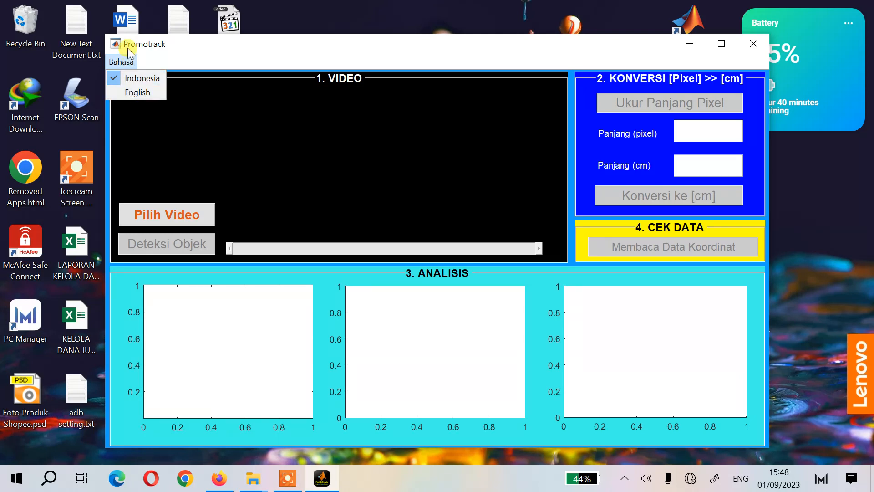
{"action": "left_click", "coordinate": [131, 90]}
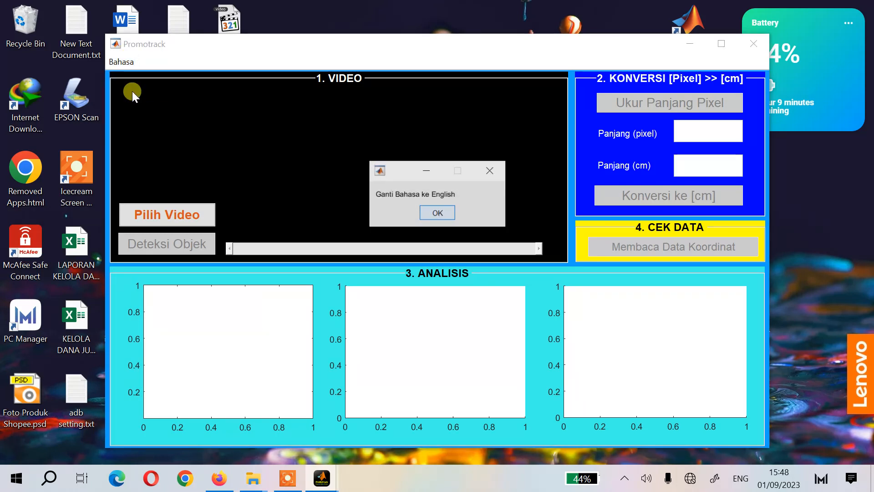
{"action": "left_click_drag", "start_coordinate": [402, 172], "coordinate": [378, 135]}
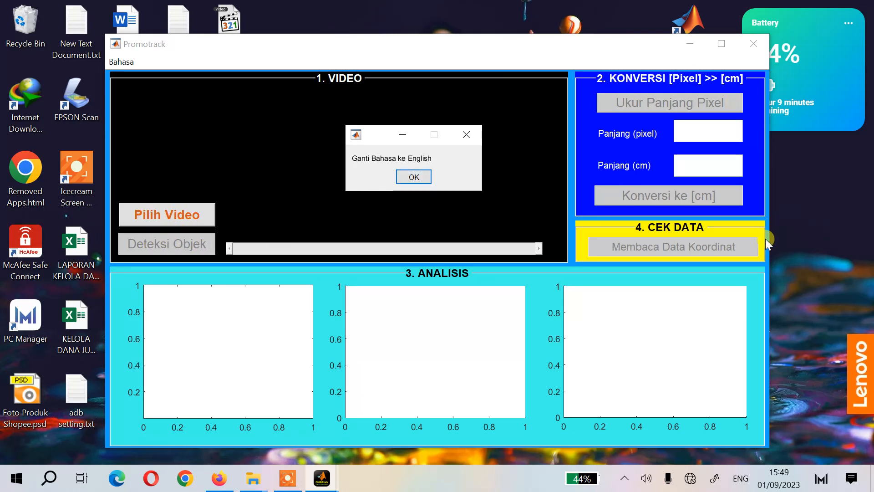
{"action": "left_click", "coordinate": [413, 179]}
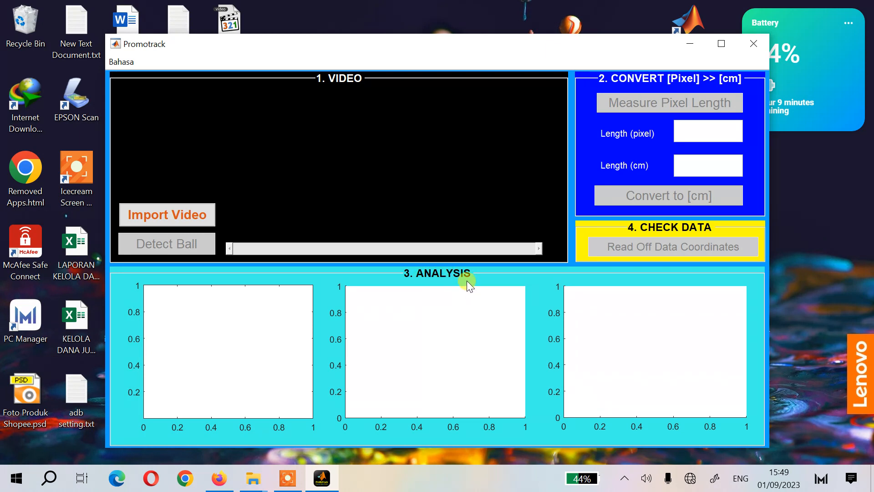
Step: Switch Promotrack's interface language back to Indonesia and accept the message
{"action": "left_click", "coordinate": [117, 63]}
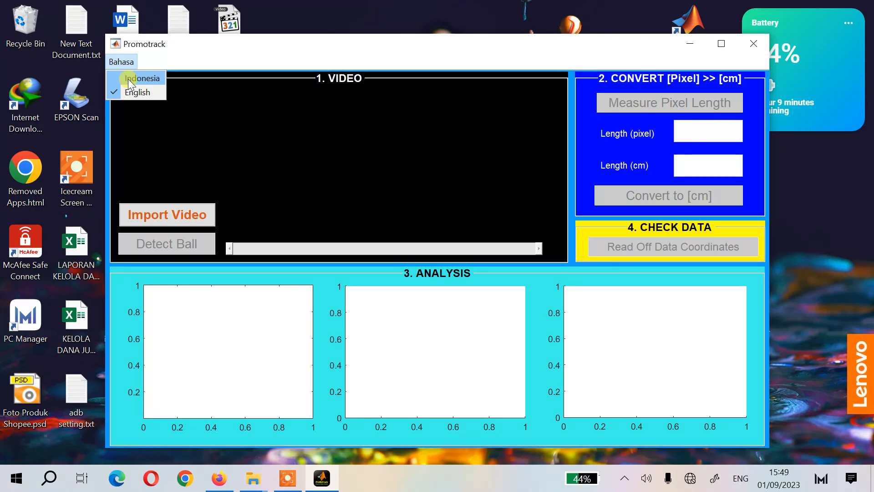
{"action": "left_click", "coordinate": [128, 79]}
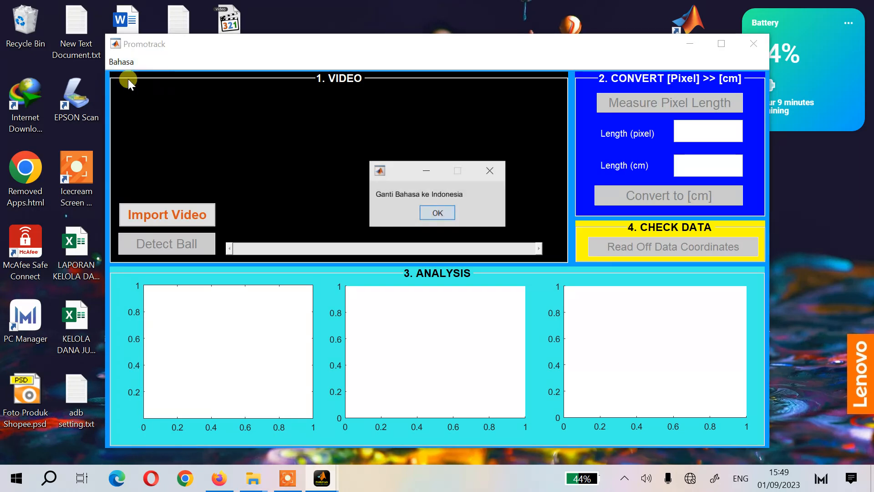
{"action": "left_click", "coordinate": [444, 218]}
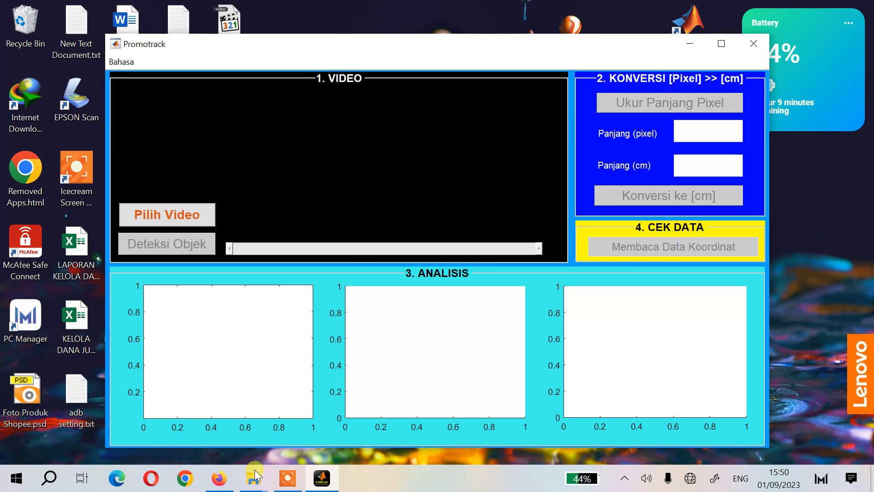
Step: Switch to the APLIKASI COBA3 WARNA folder in File Explorer and preview sample_video2.mp4 in the video player, including in full screen
{"action": "mouse_move", "coordinate": [254, 488]}
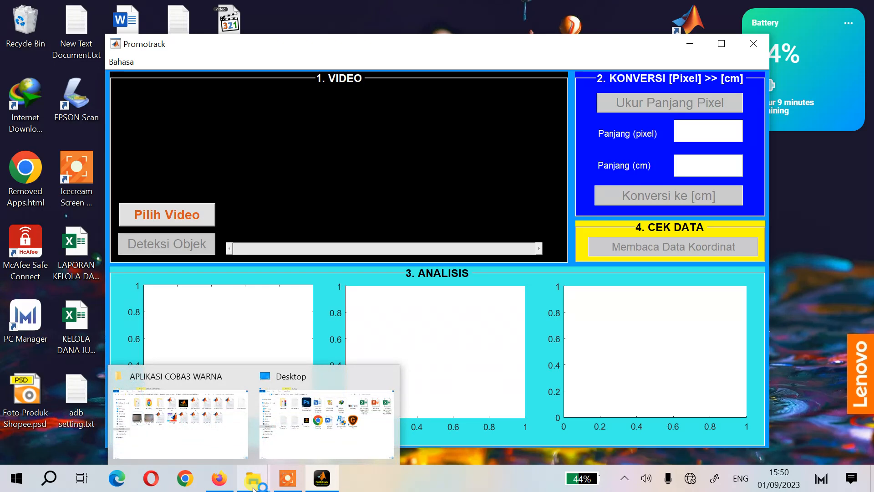
{"action": "left_click", "coordinate": [172, 408]}
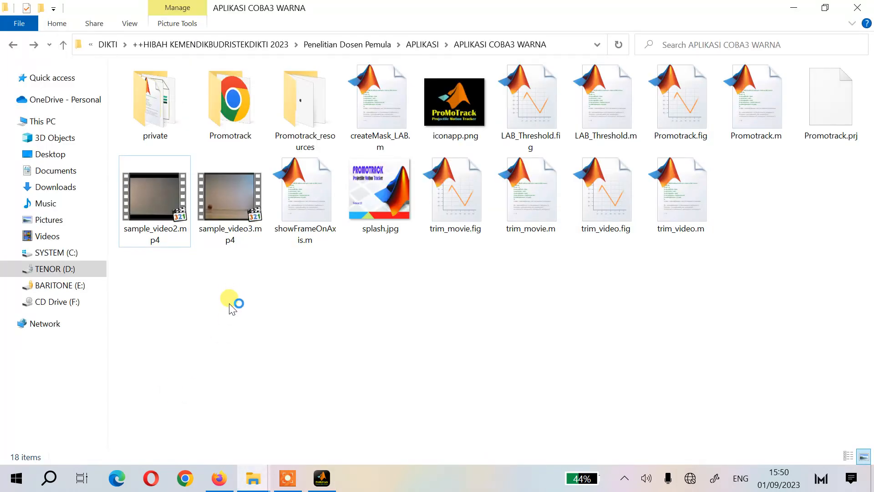
{"action": "left_click", "coordinate": [154, 213]}
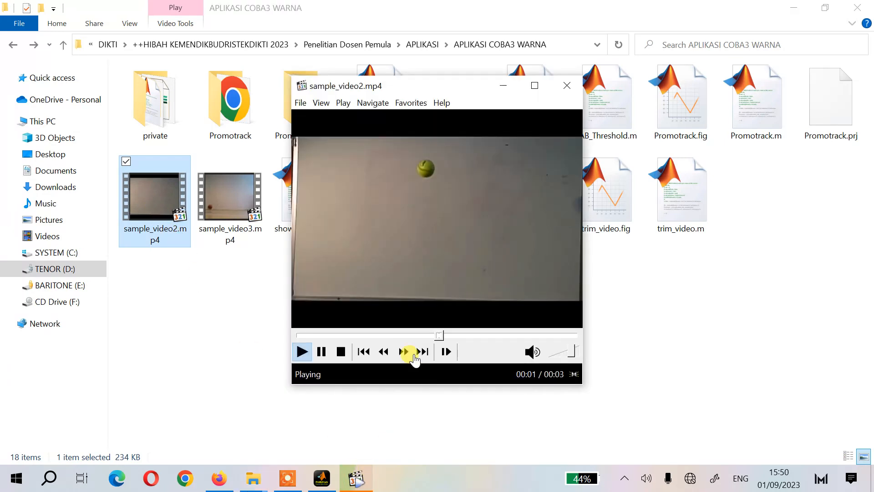
{"action": "double_click", "coordinate": [437, 234]}
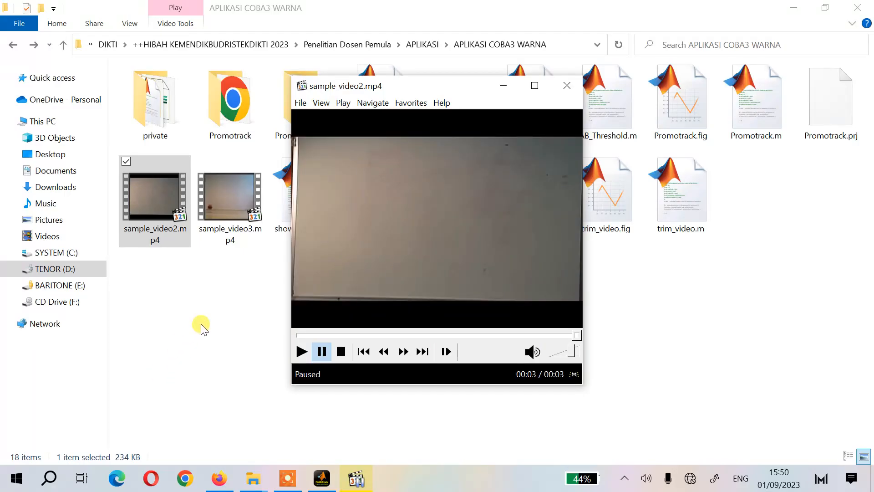
{"action": "left_click", "coordinate": [455, 241]}
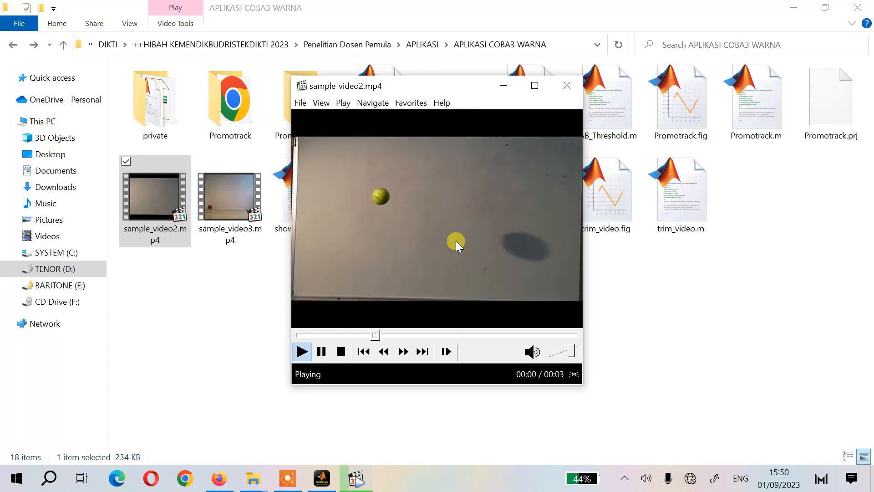
{"action": "double_click", "coordinate": [456, 242]}
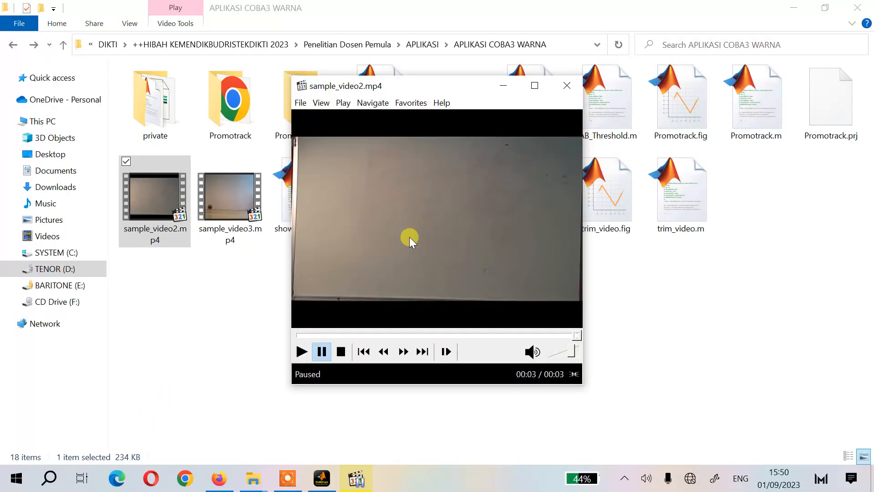
{"action": "double_click", "coordinate": [409, 237]}
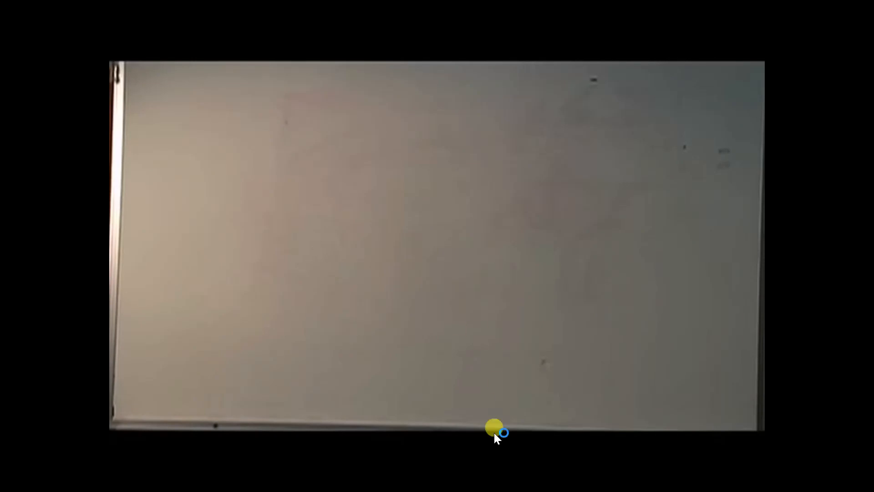
{"action": "left_click", "coordinate": [10, 459]}
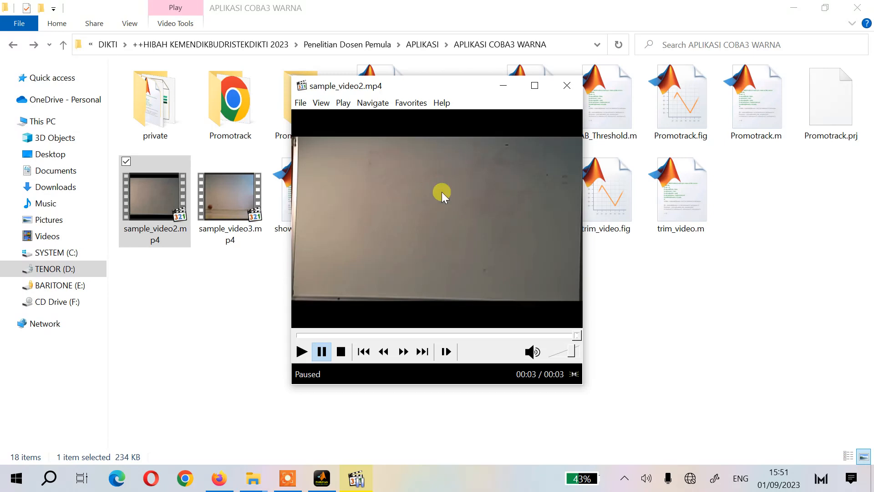
{"action": "left_click_drag", "start_coordinate": [454, 82], "coordinate": [403, 103]}
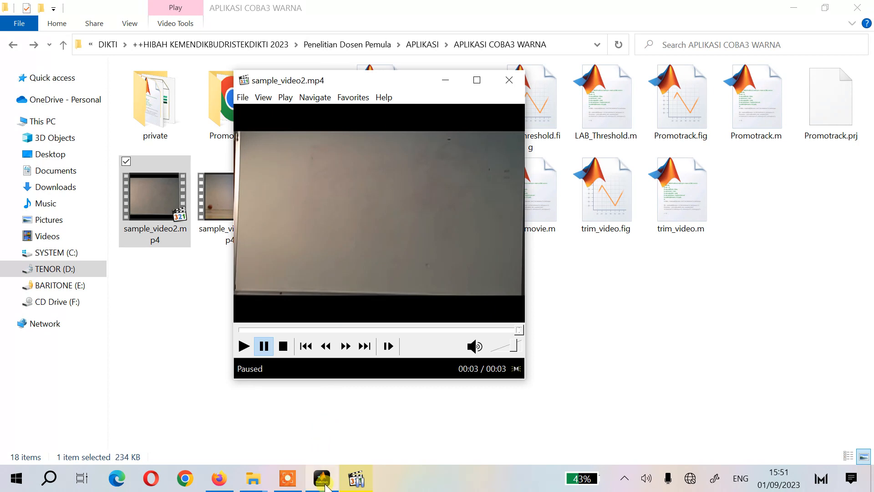
Step: Return to Promotrack and open its Pilih Video file selection dialog
{"action": "mouse_move", "coordinate": [322, 478]}
{"action": "left_click", "coordinate": [350, 438]}
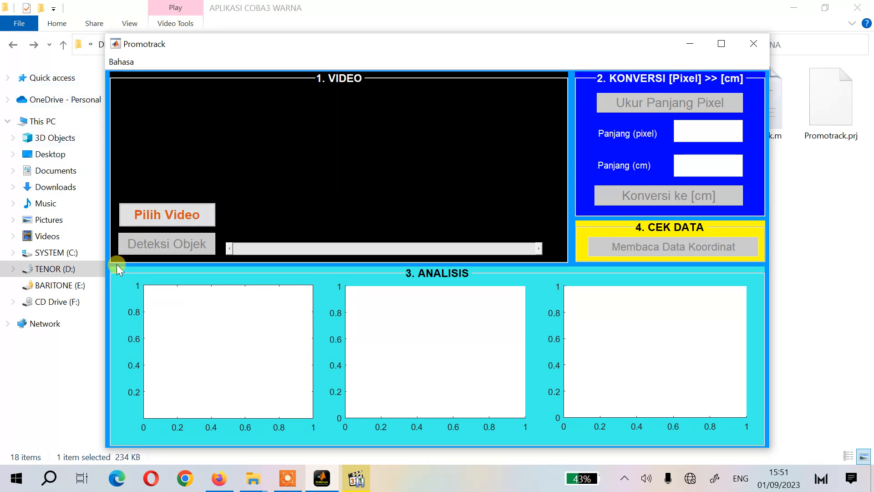
{"action": "left_click", "coordinate": [163, 219]}
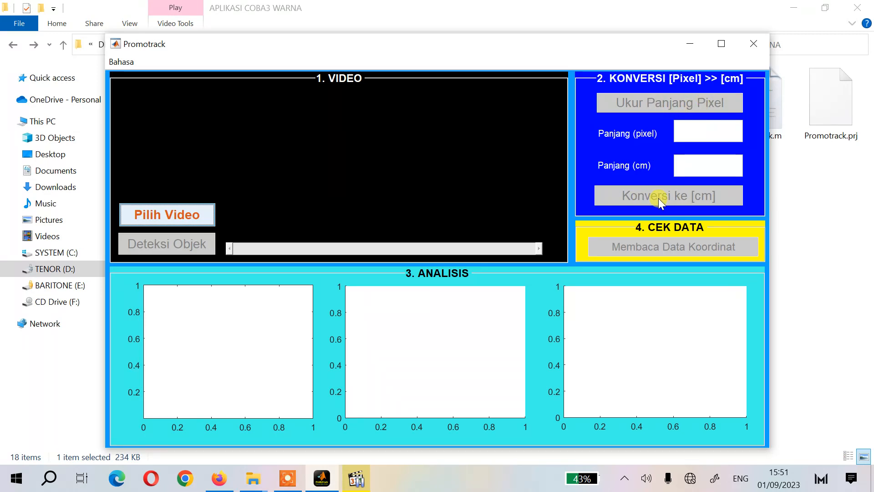
{"action": "left_click", "coordinate": [162, 214]}
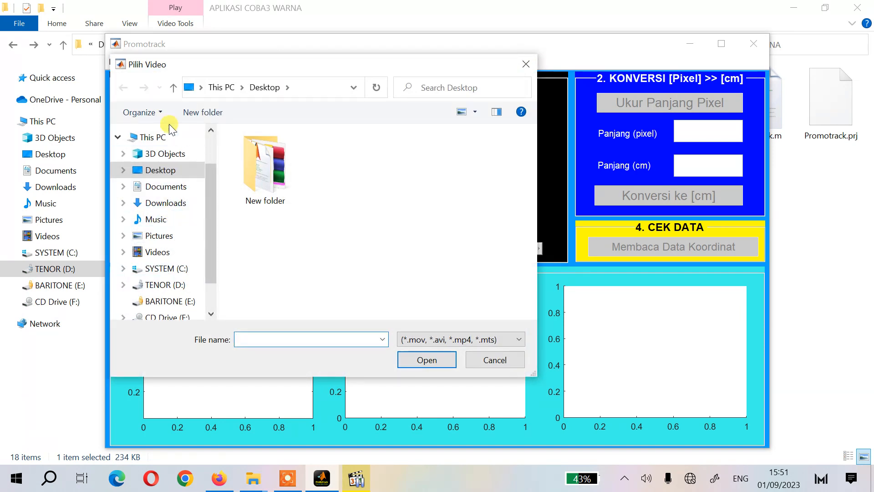
Step: Load sample_video2.mp4 from the APLIKASI COBA3 WARNA folder, under DIKTI in the research folders on drive TENOR (D:)
{"action": "left_click", "coordinate": [160, 286]}
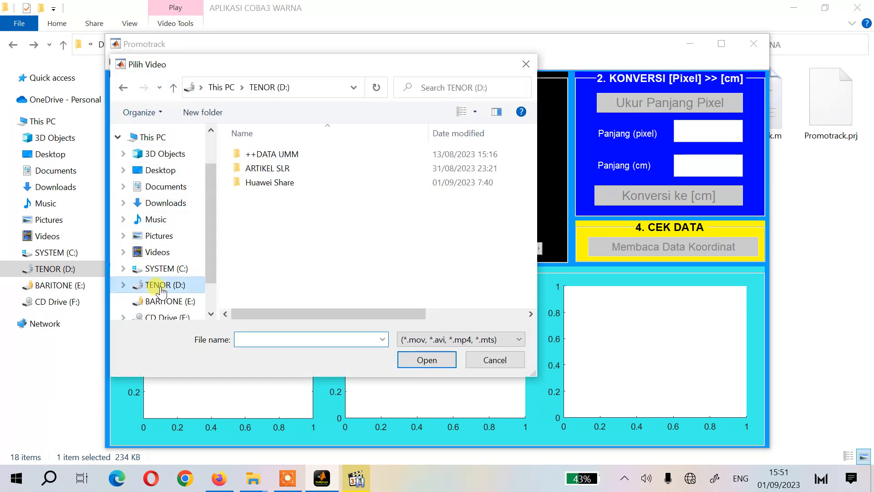
{"action": "double_click", "coordinate": [280, 155]}
{"action": "double_click", "coordinate": [274, 169]}
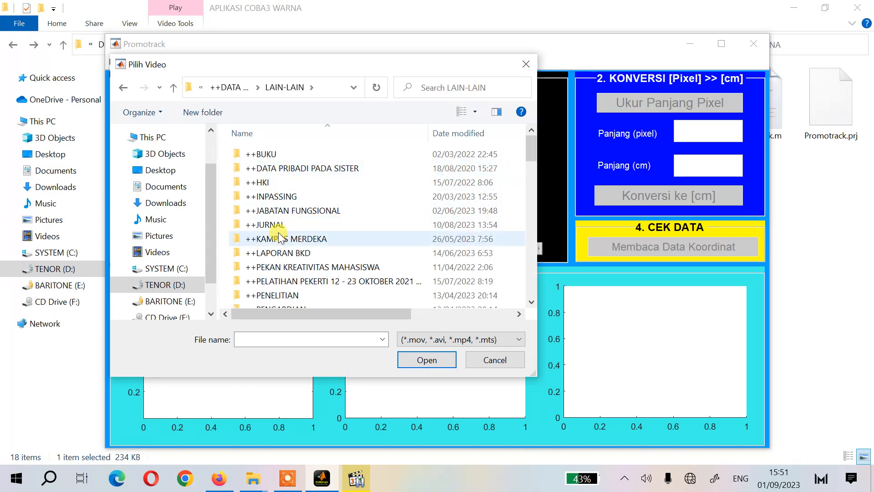
{"action": "double_click", "coordinate": [274, 295]}
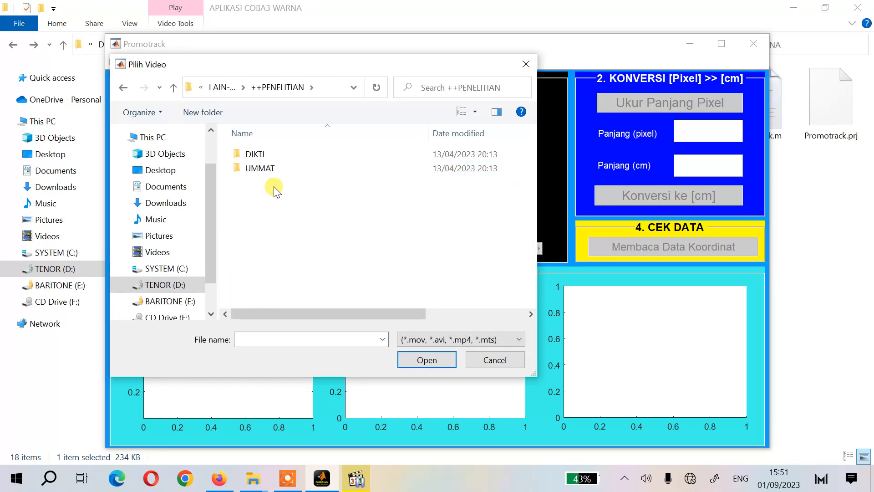
{"action": "double_click", "coordinate": [263, 153]}
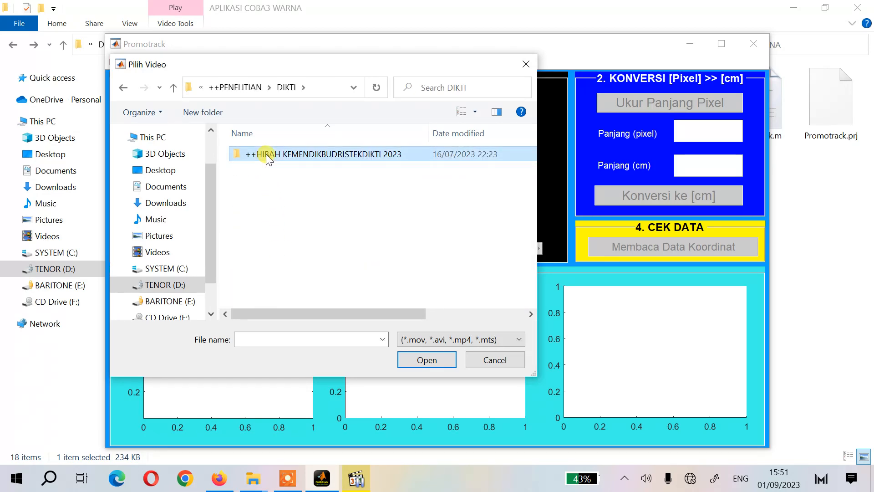
{"action": "double_click", "coordinate": [263, 154]}
{"action": "left_click", "coordinate": [264, 170]}
{"action": "double_click", "coordinate": [264, 170]}
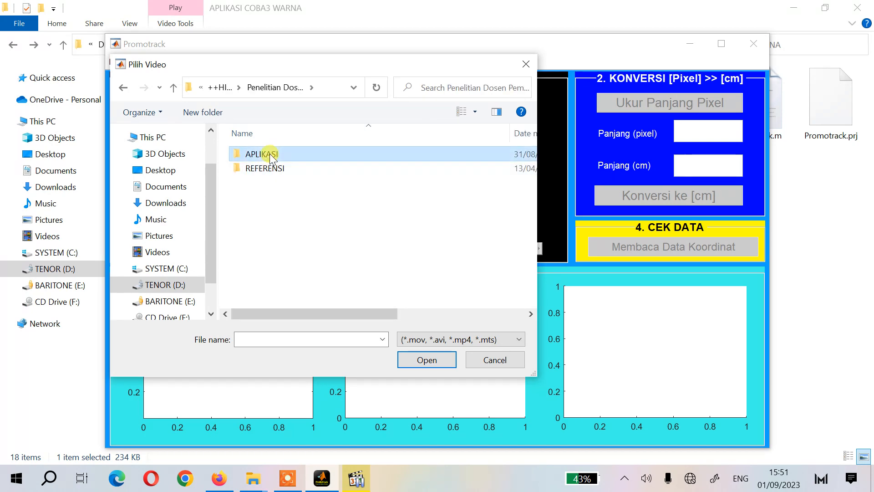
{"action": "double_click", "coordinate": [263, 154]}
{"action": "left_click", "coordinate": [279, 198]}
{"action": "double_click", "coordinate": [279, 198]}
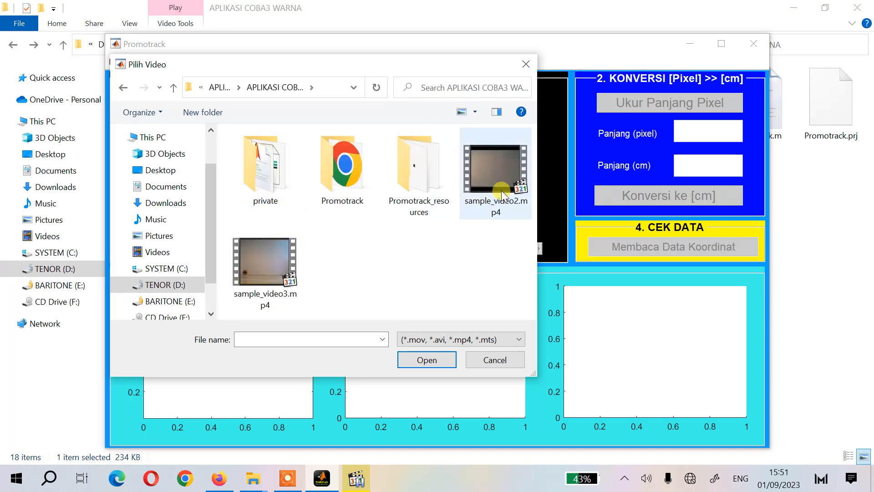
{"action": "double_click", "coordinate": [488, 172]}
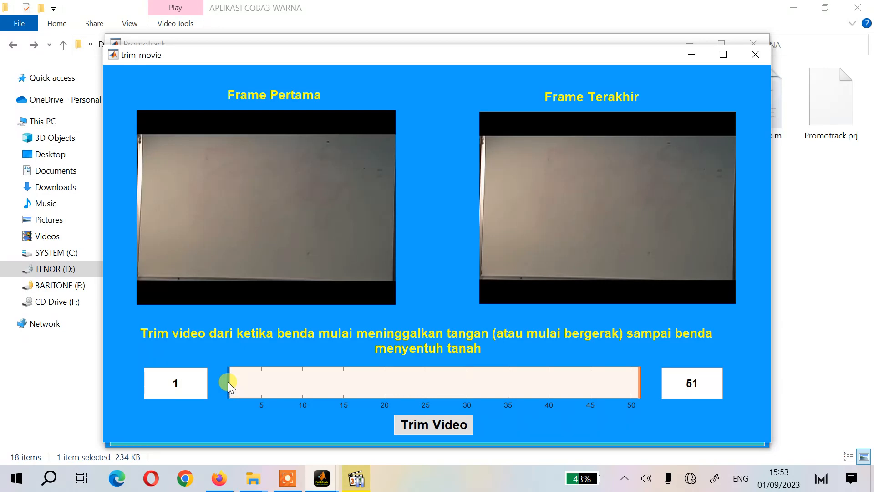
Step: Trim the video to frames 4 through 49, from the ball starting to move until it touches the ground
{"action": "left_click_drag", "start_coordinate": [228, 382], "coordinate": [567, 417]}
{"action": "mouse_move", "coordinate": [581, 422]}
{"action": "left_mouse_down"}
{"action": "mouse_move", "coordinate": [634, 429]}
{"action": "mouse_move", "coordinate": [489, 418]}
{"action": "mouse_move", "coordinate": [255, 420]}
{"action": "left_mouse_up"}
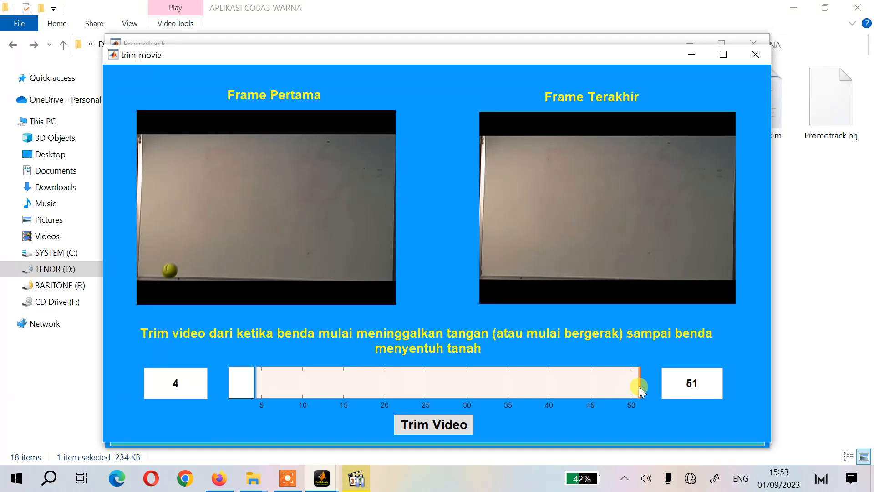
{"action": "left_click_drag", "start_coordinate": [639, 388], "coordinate": [619, 412]}
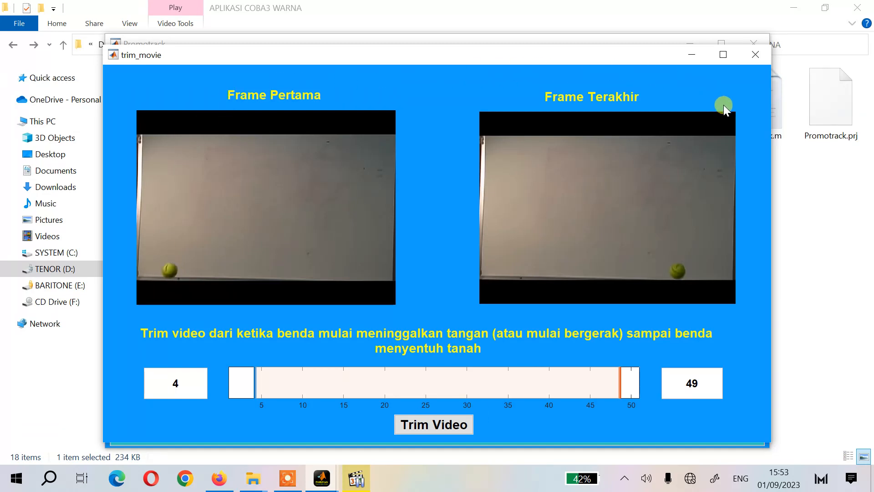
{"action": "left_click", "coordinate": [438, 425]}
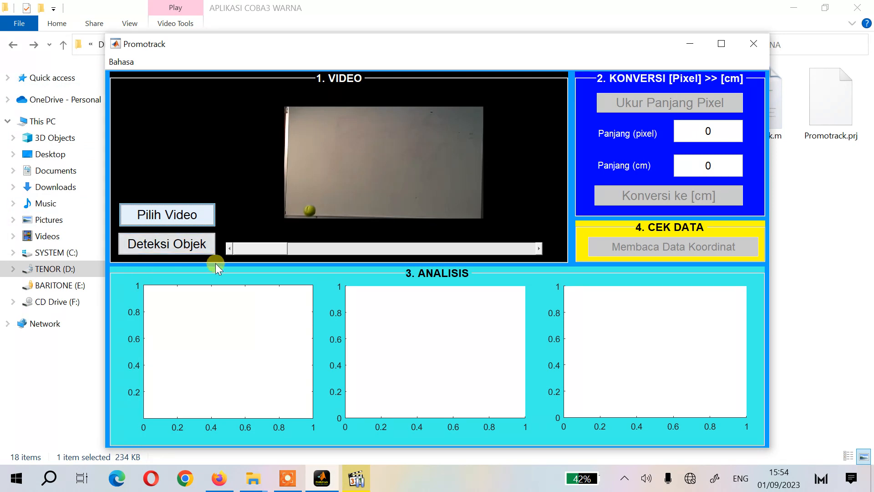
Step: Detect the ball by limiting the *a colour range to -50 through -7, and extract only that object from the video
{"action": "left_click", "coordinate": [167, 251]}
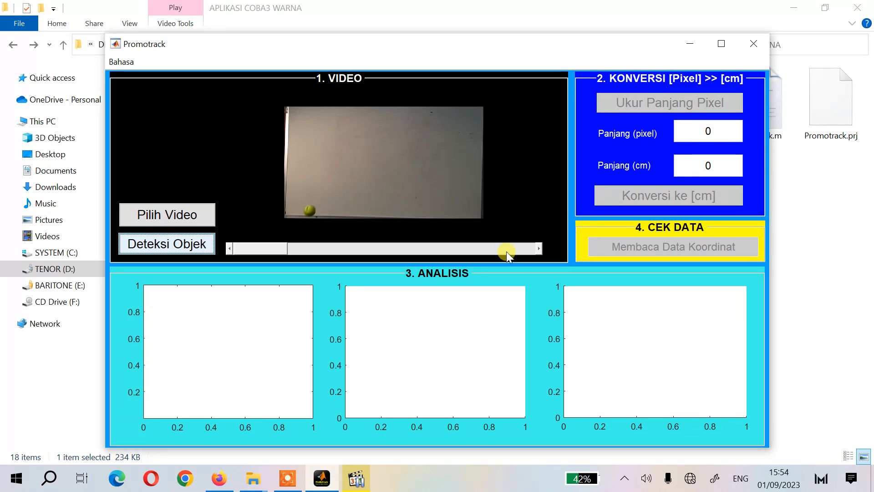
{"action": "left_click", "coordinate": [169, 245]}
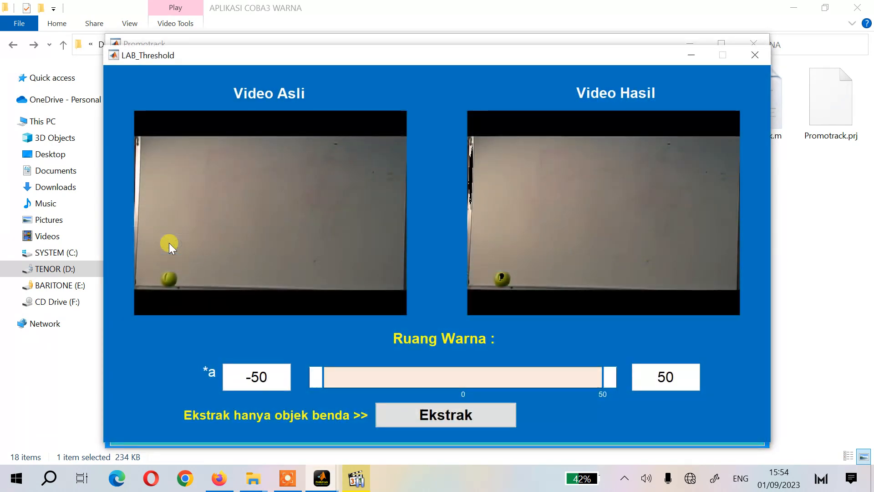
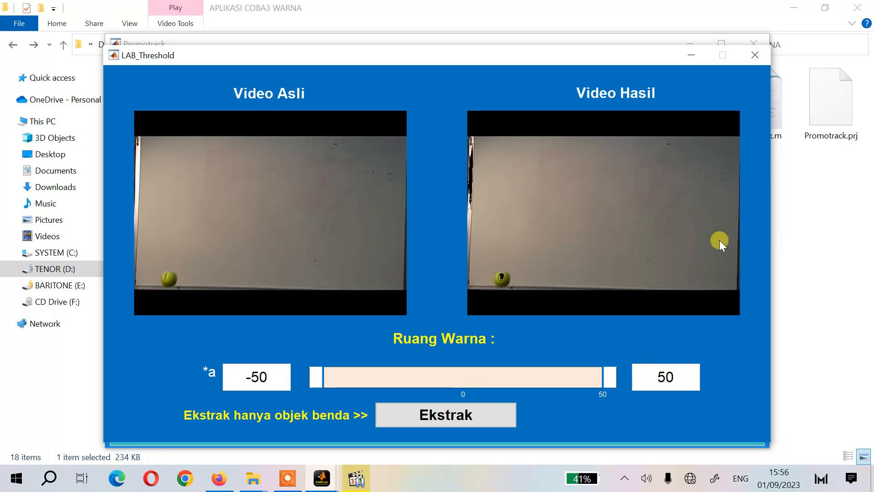
{"action": "mouse_move", "coordinate": [321, 381]}
{"action": "left_mouse_down"}
{"action": "mouse_move", "coordinate": [511, 373]}
{"action": "mouse_move", "coordinate": [503, 375]}
{"action": "mouse_move", "coordinate": [433, 370]}
{"action": "mouse_move", "coordinate": [514, 367]}
{"action": "mouse_move", "coordinate": [310, 369]}
{"action": "left_mouse_up"}
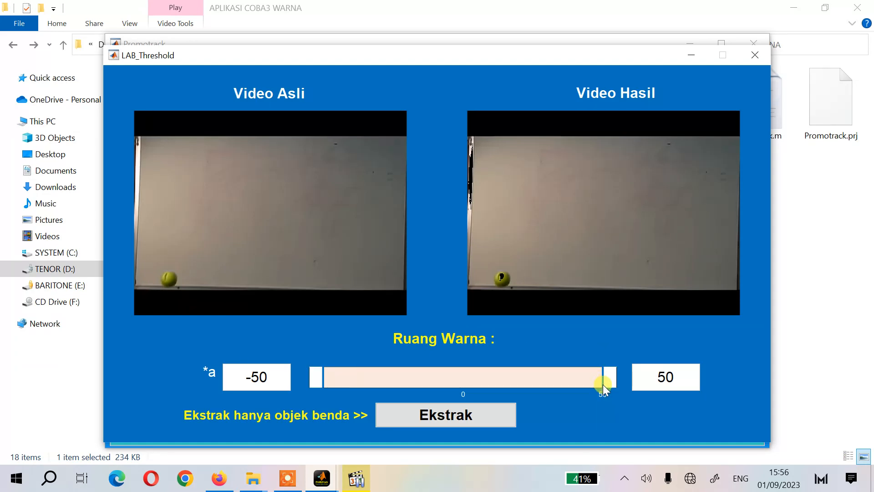
{"action": "left_click_drag", "start_coordinate": [604, 385], "coordinate": [445, 385]}
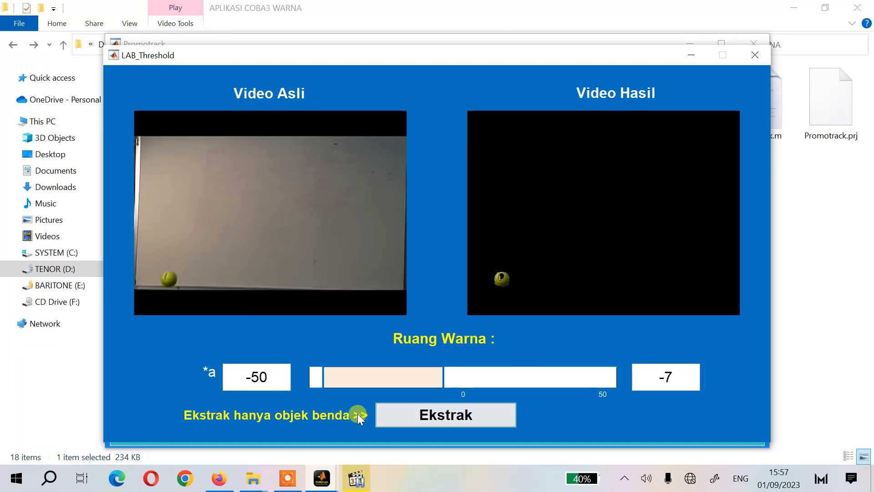
{"action": "left_click", "coordinate": [444, 412]}
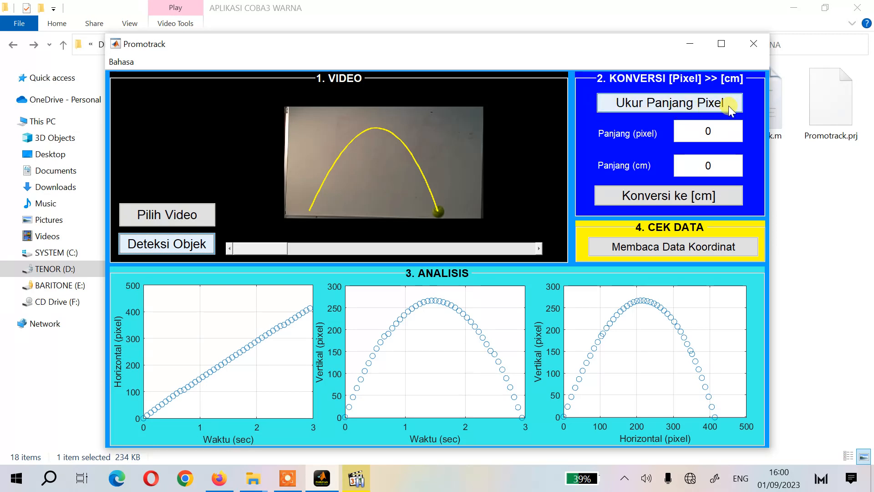
Step: Measure the pixel length of the ball's horizontal travel, from the trajectory's launch point to its landing point
{"action": "left_click", "coordinate": [651, 102]}
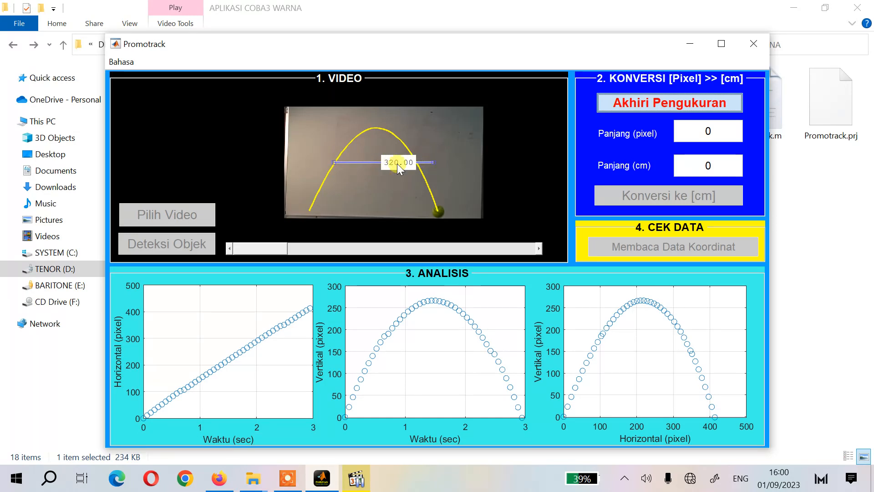
{"action": "left_click_drag", "start_coordinate": [374, 163], "coordinate": [349, 211]}
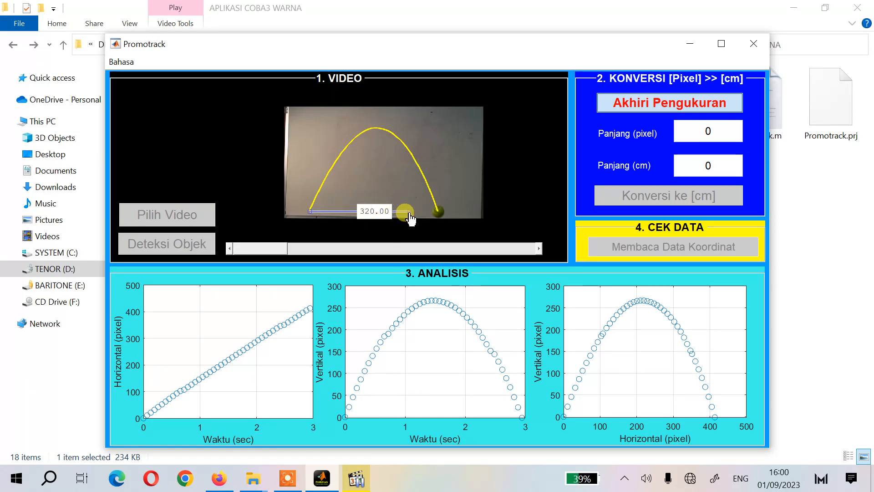
{"action": "left_click_drag", "start_coordinate": [411, 216], "coordinate": [439, 216]}
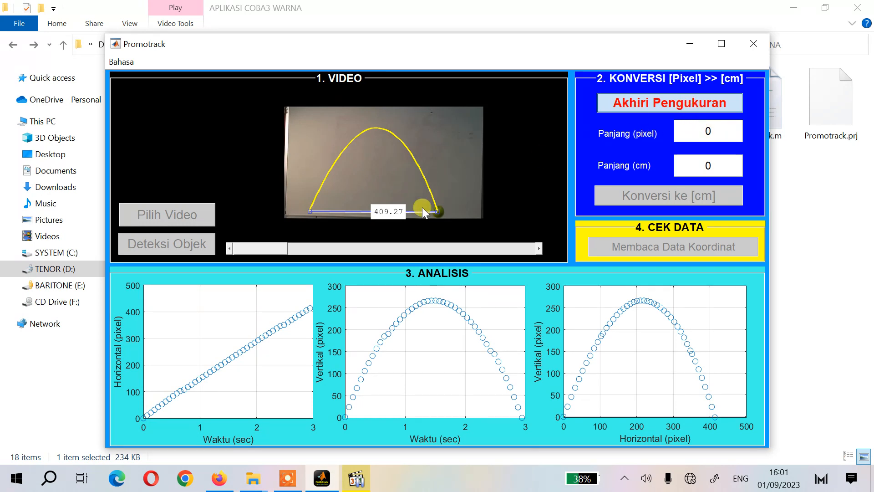
{"action": "left_click", "coordinate": [655, 103]}
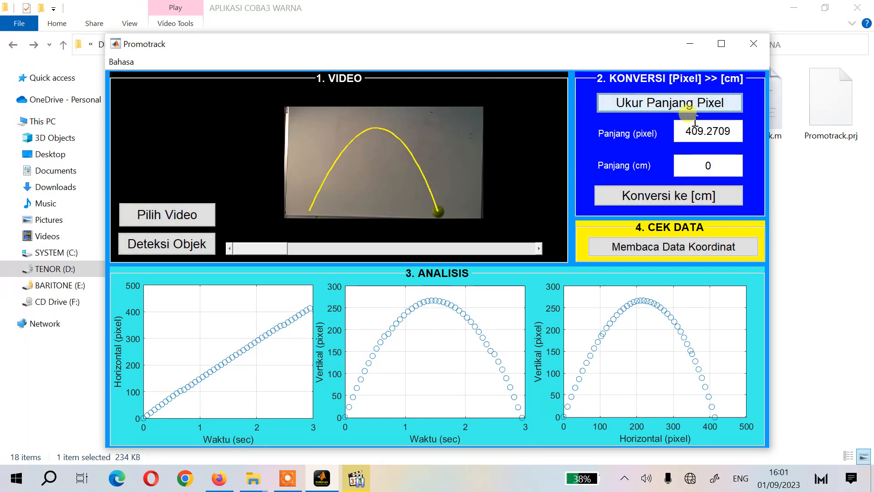
{"action": "left_click_drag", "start_coordinate": [687, 132], "coordinate": [753, 120]}
{"action": "left_click", "coordinate": [756, 110]}
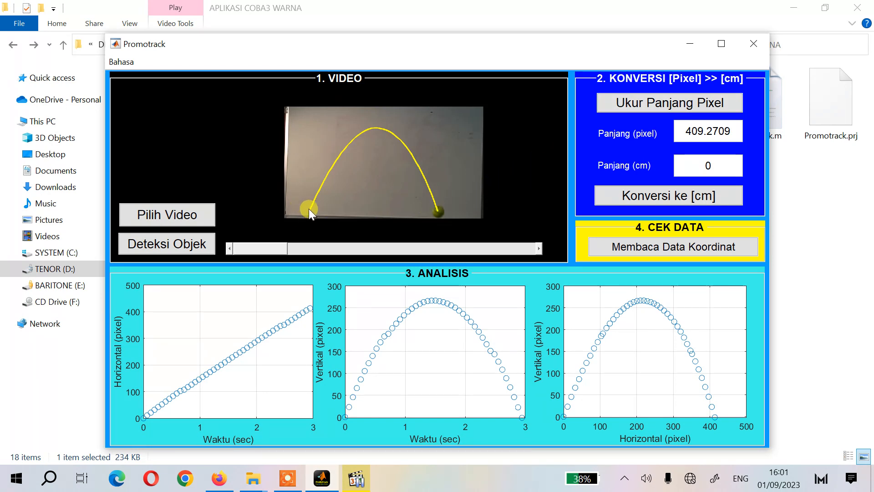
Step: Try the pixel-to-cm conversion with the real length set to 0 cm, and dismiss the message box
{"action": "double_click", "coordinate": [711, 163]}
{"action": "type", "text": "60"}
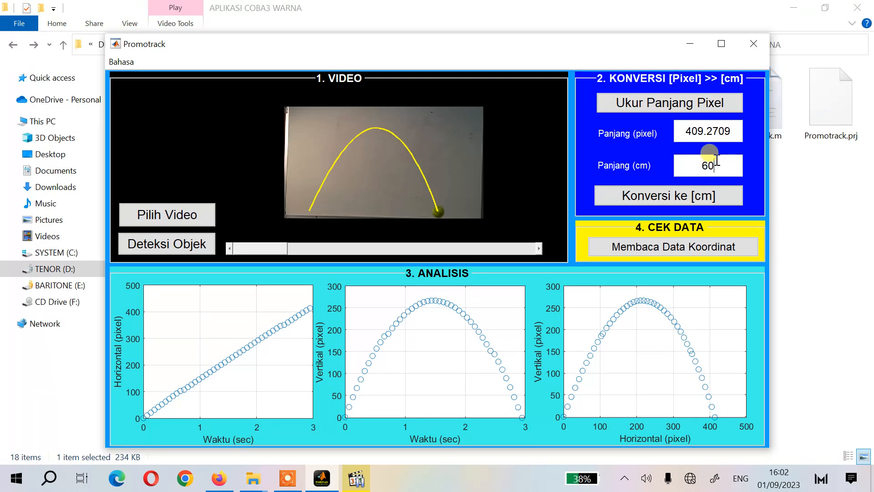
{"action": "left_click_drag", "start_coordinate": [716, 161], "coordinate": [695, 162]}
{"action": "key", "text": "BackSpace"}
{"action": "type", "text": "0"}
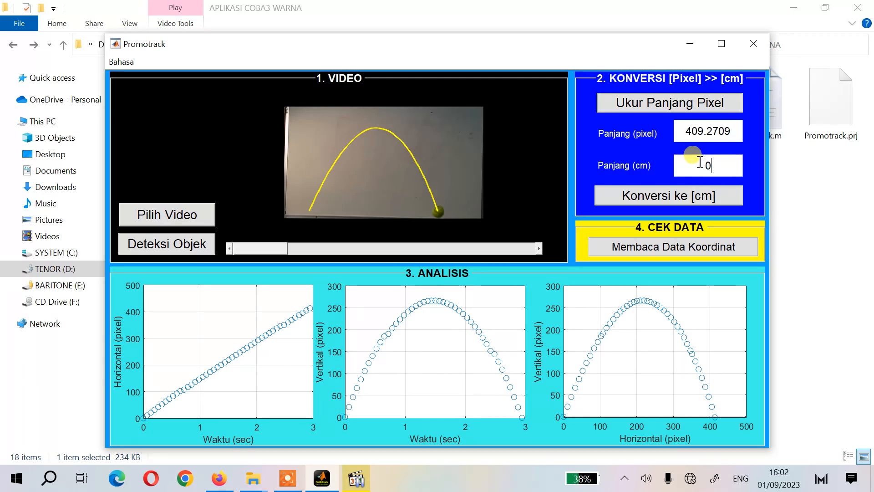
{"action": "left_click", "coordinate": [665, 198]}
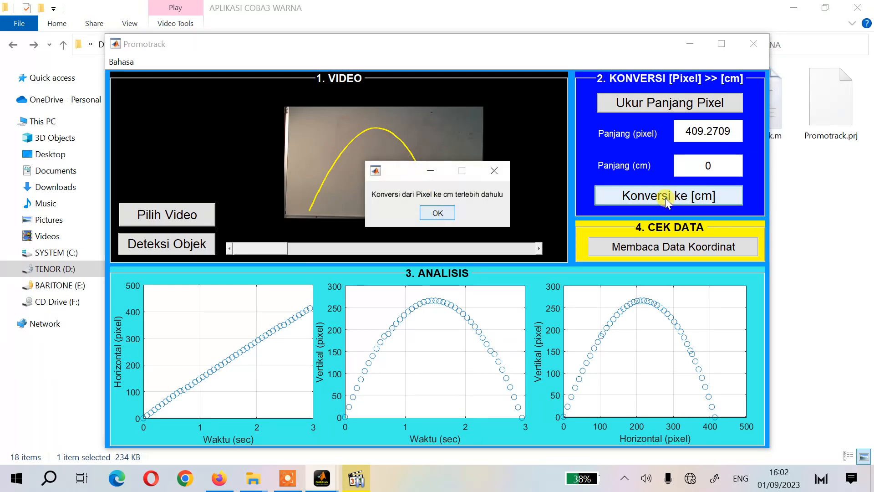
{"action": "left_click_drag", "start_coordinate": [403, 171], "coordinate": [406, 126]}
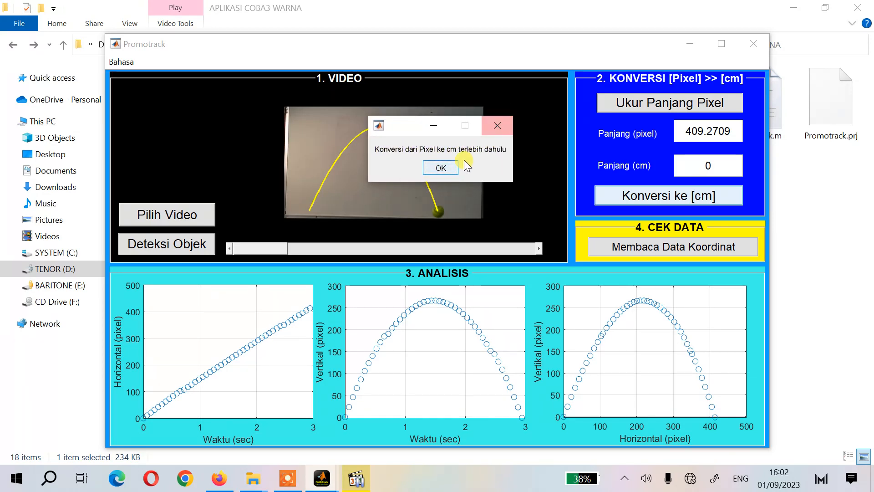
{"action": "left_click", "coordinate": [498, 126]}
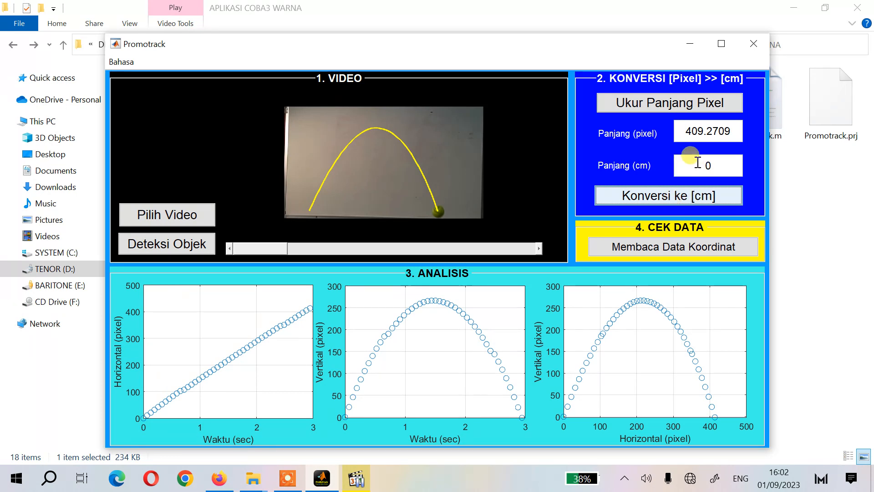
Step: Set the real length to 60 cm and convert the motion data from pixels to centimetres
{"action": "double_click", "coordinate": [695, 165]}
{"action": "type", "text": "60"}
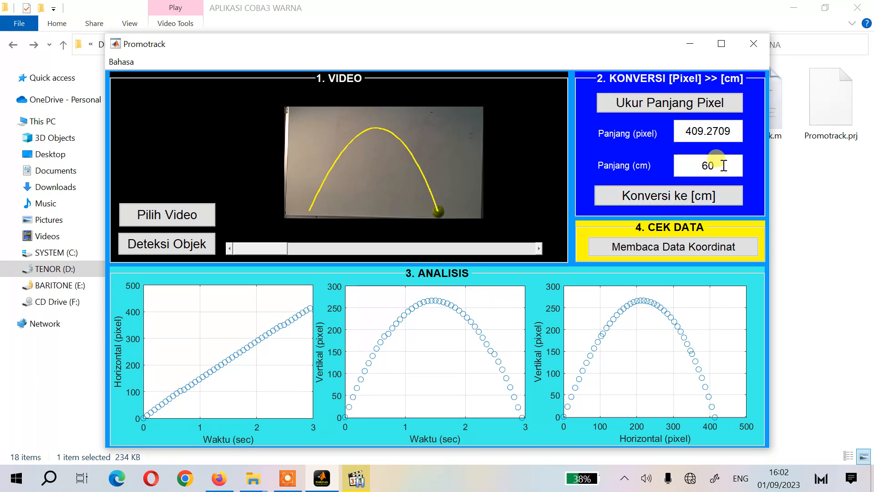
{"action": "left_click", "coordinate": [667, 198]}
{"action": "left_click", "coordinate": [667, 198]}
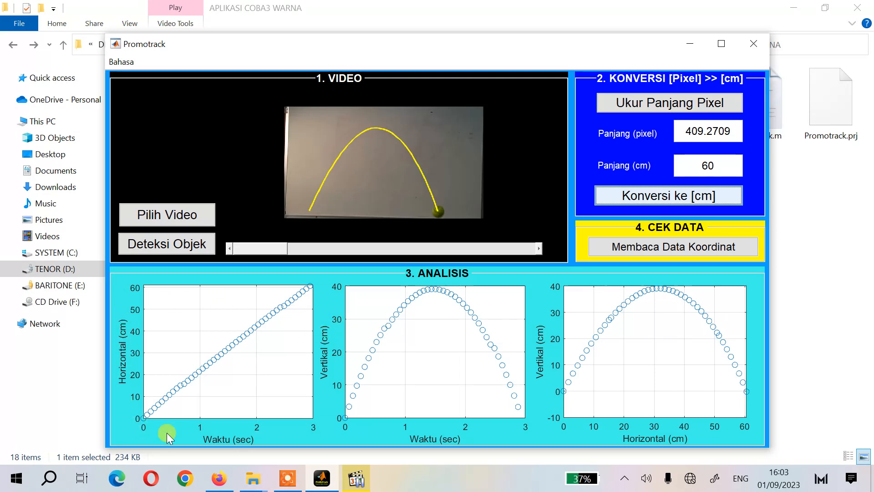
Step: Start reading coordinate data and inspect several points on the horizontal position versus time graph
{"action": "left_click", "coordinate": [670, 247]}
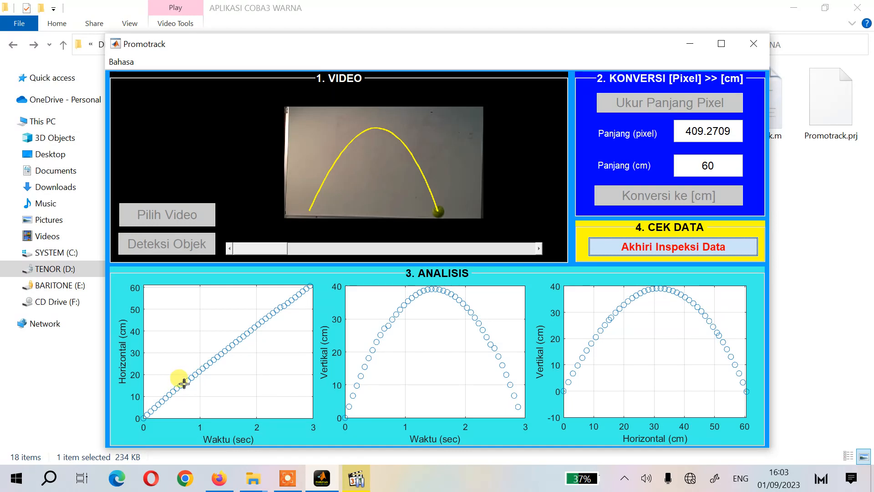
{"action": "left_click", "coordinate": [229, 347]}
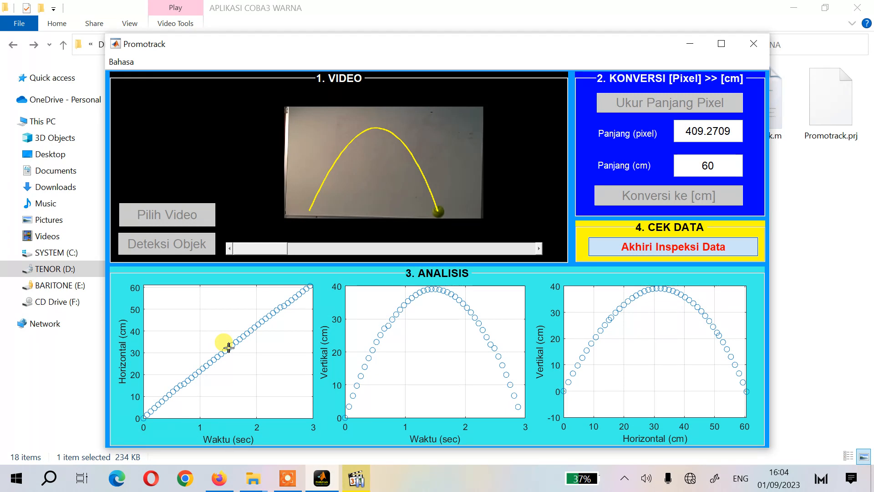
{"action": "left_click", "coordinate": [229, 348]}
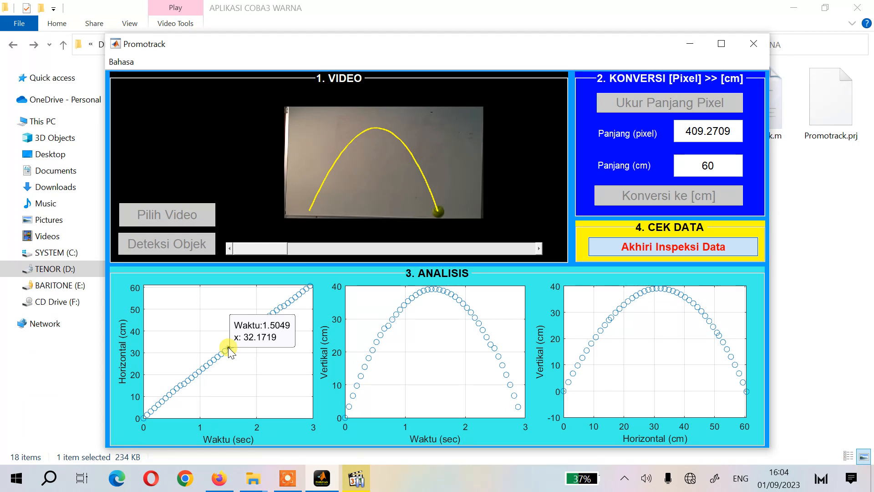
{"action": "left_click", "coordinate": [207, 366]}
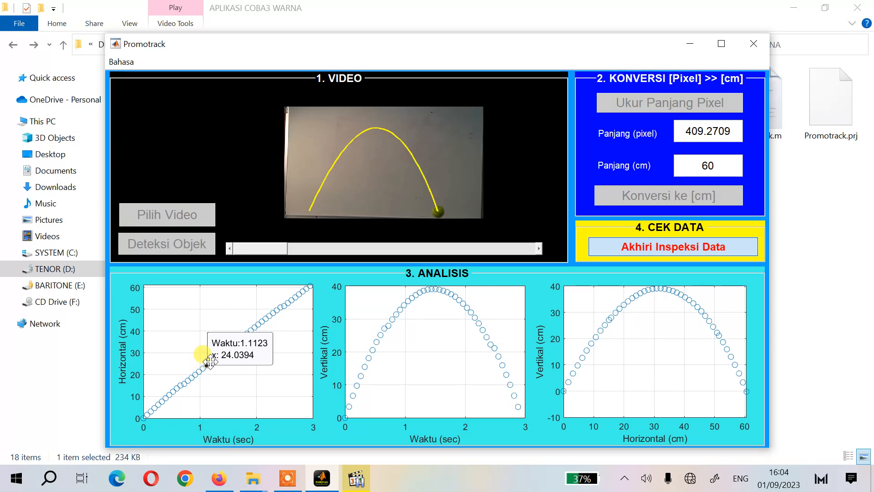
{"action": "left_click", "coordinate": [297, 297]}
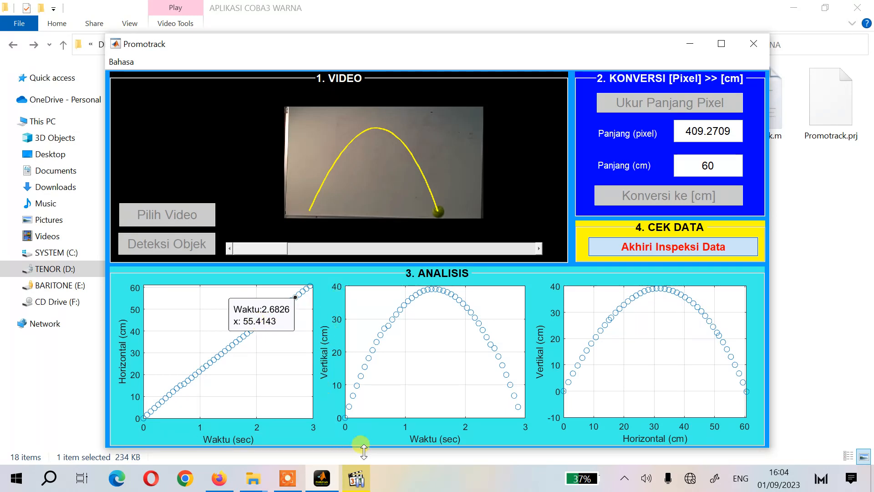
Step: Inspect points on the rising and falling sides of the vertical position versus time graph
{"action": "left_click", "coordinate": [373, 350]}
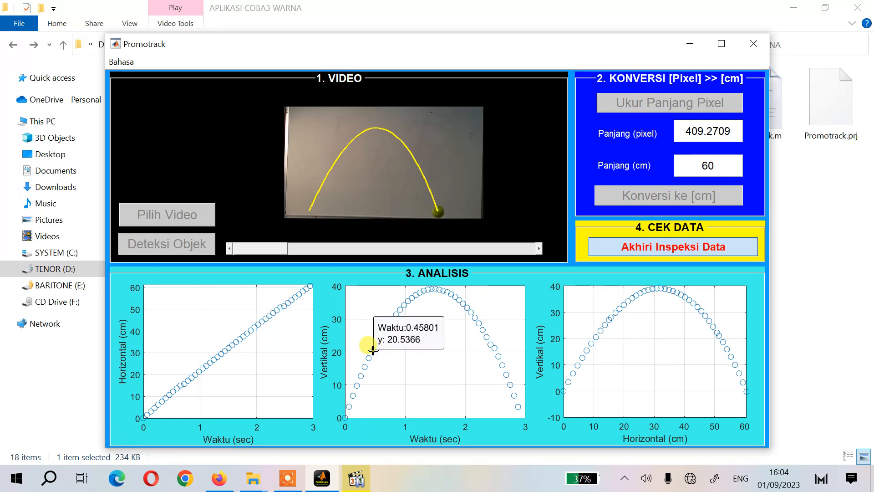
{"action": "left_click", "coordinate": [369, 357]}
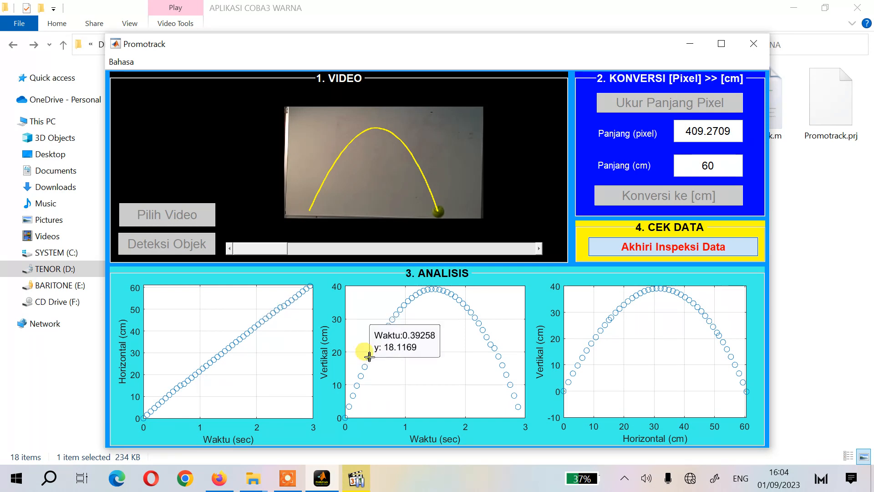
{"action": "left_click", "coordinate": [491, 345]}
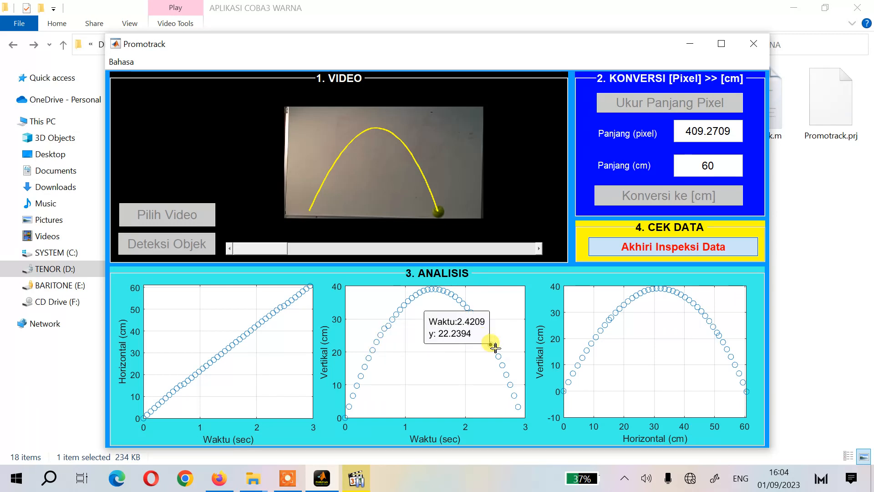
{"action": "left_click", "coordinate": [497, 352]}
{"action": "left_click", "coordinate": [501, 360]}
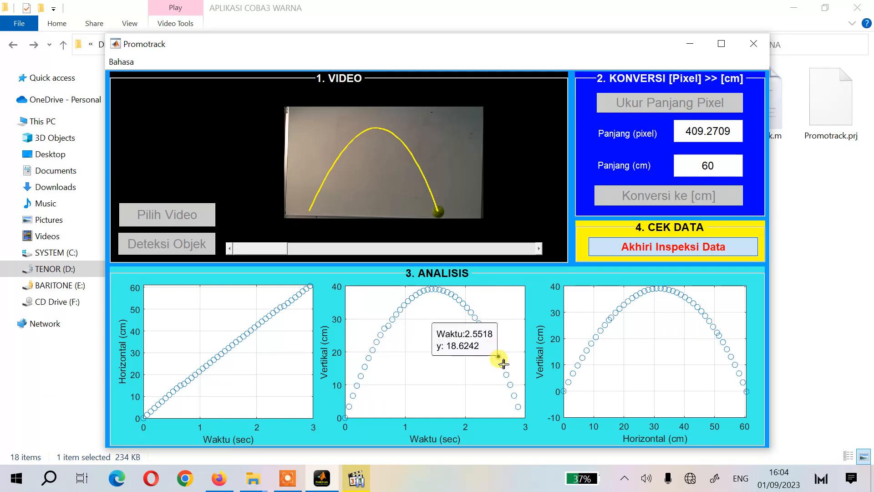
{"action": "left_click", "coordinate": [503, 365]}
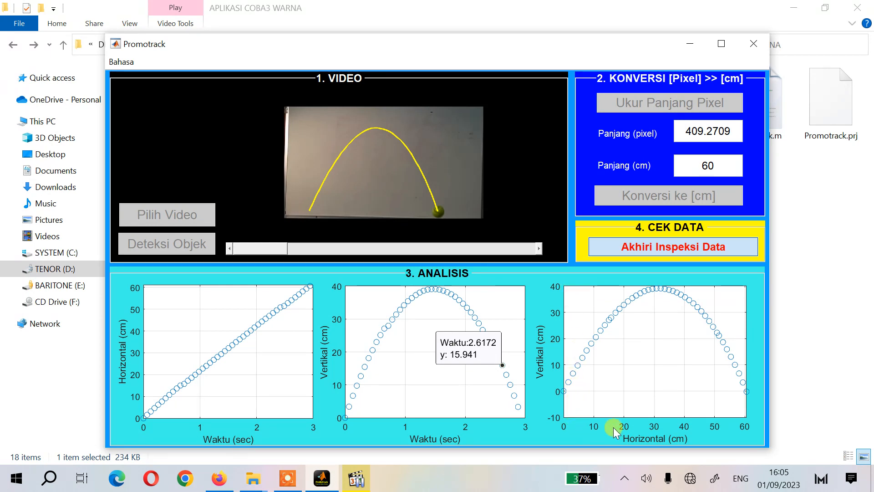
Step: Inspect the x and y coordinates of several points along the vertical versus horizontal trajectory graph
{"action": "left_click", "coordinate": [619, 307]}
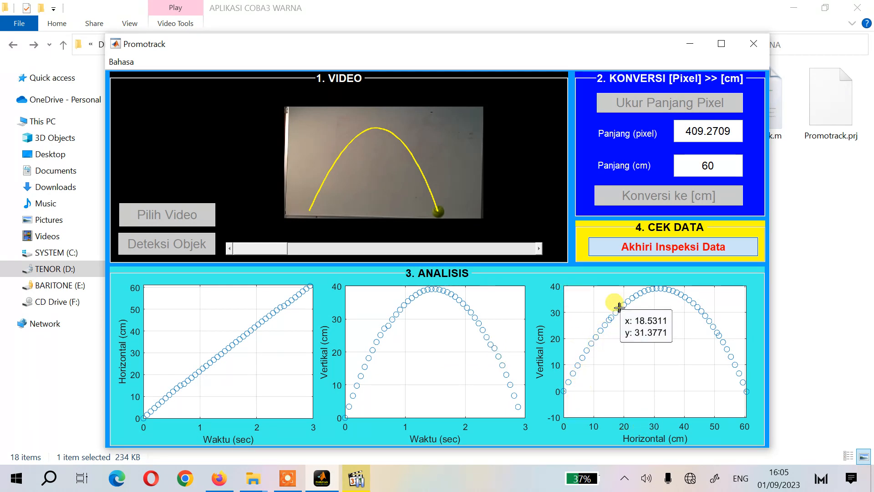
{"action": "left_click", "coordinate": [686, 297]}
{"action": "left_click", "coordinate": [723, 342]}
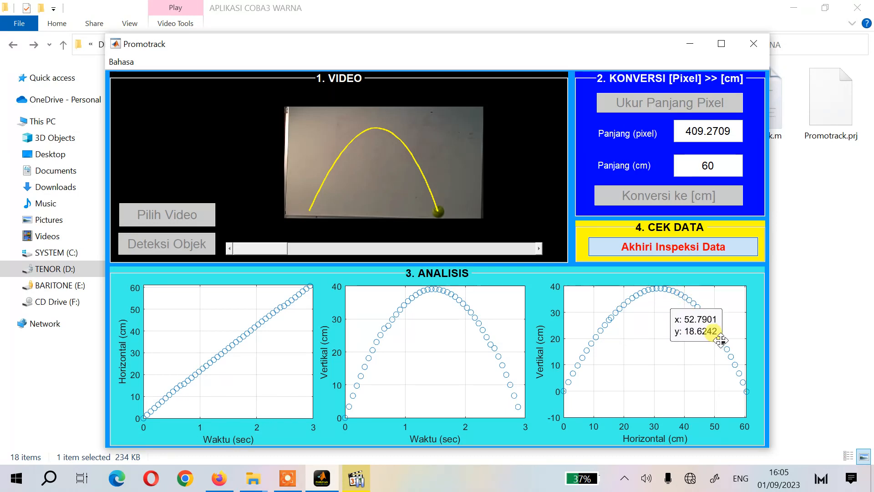
{"action": "left_click", "coordinate": [592, 342]}
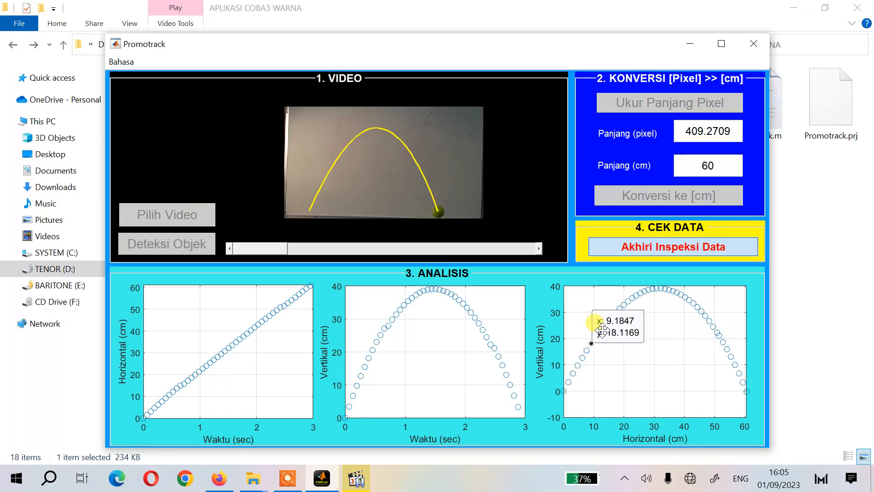
{"action": "left_click", "coordinate": [624, 305]}
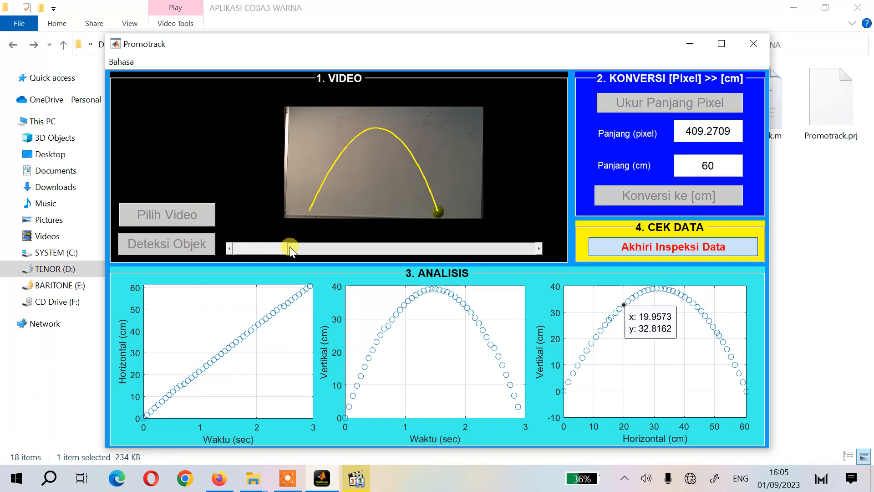
Step: Check three more points on the horizontal-time graph and one point near the peak of the vertical-time graph
{"action": "left_click", "coordinate": [269, 315]}
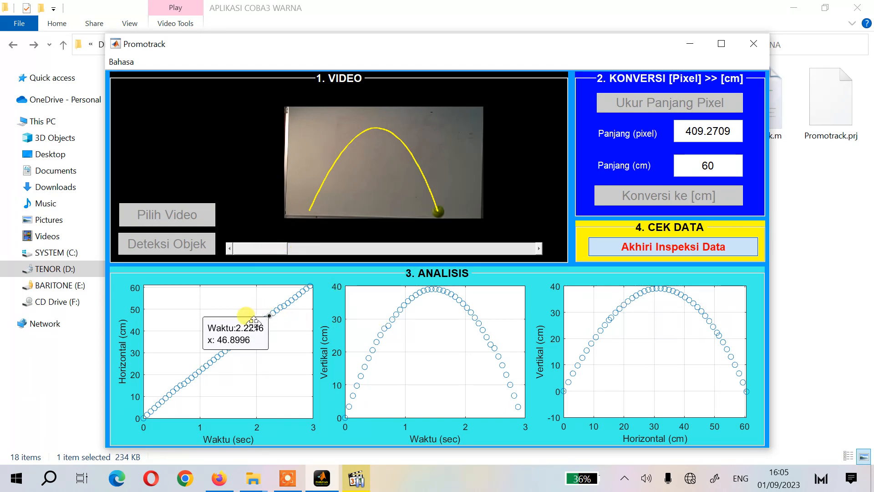
{"action": "left_click", "coordinate": [203, 366]}
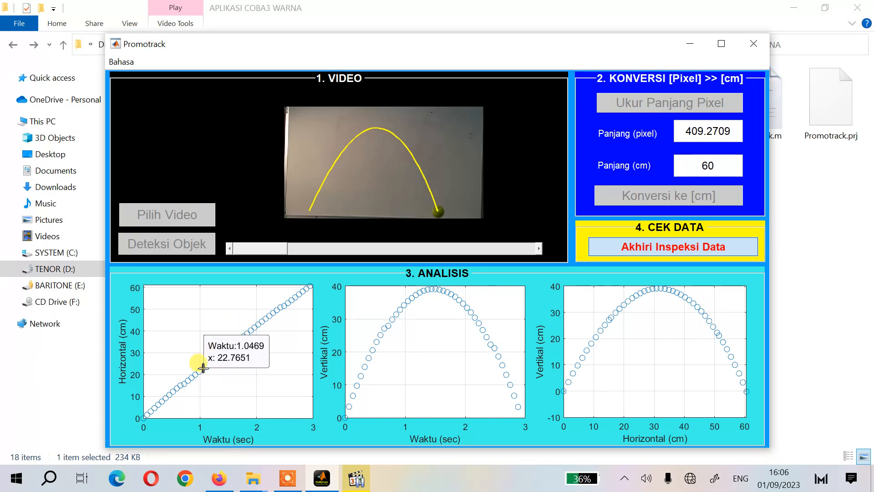
{"action": "left_click", "coordinate": [277, 308]}
{"action": "left_click", "coordinate": [416, 295]}
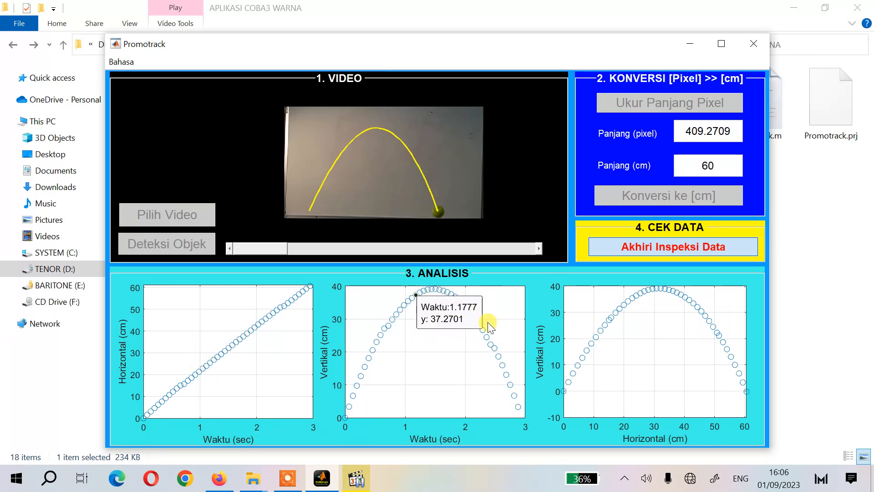
Step: Inspect three points down the falling side of the vertical position versus time graph
{"action": "left_click", "coordinate": [490, 344]}
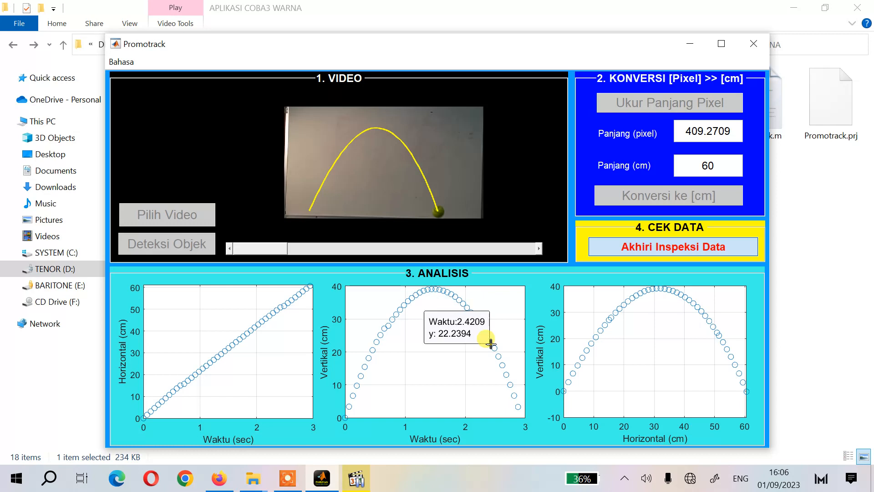
{"action": "left_click", "coordinate": [503, 364]}
{"action": "left_click_drag", "start_coordinate": [511, 387], "coordinate": [515, 388]}
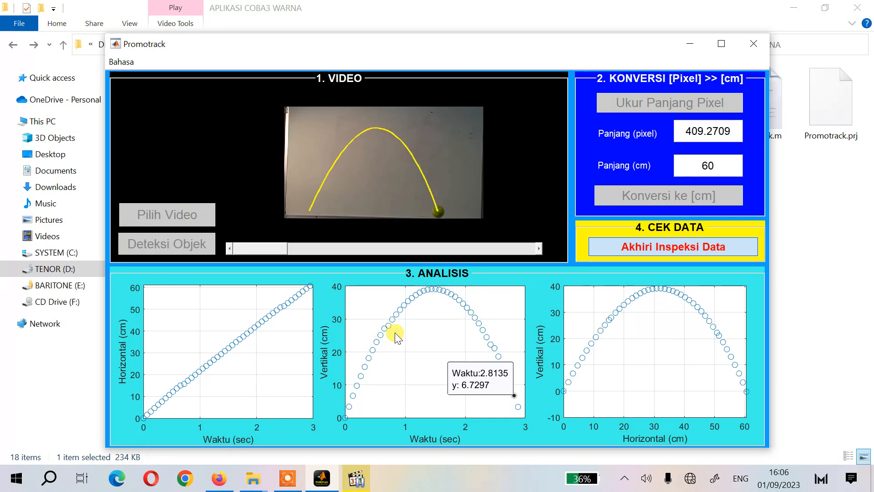
Step: Inspect consecutive points up the rising side of the vertical position versus time graph, approaching the peak
{"action": "left_click", "coordinate": [397, 315]}
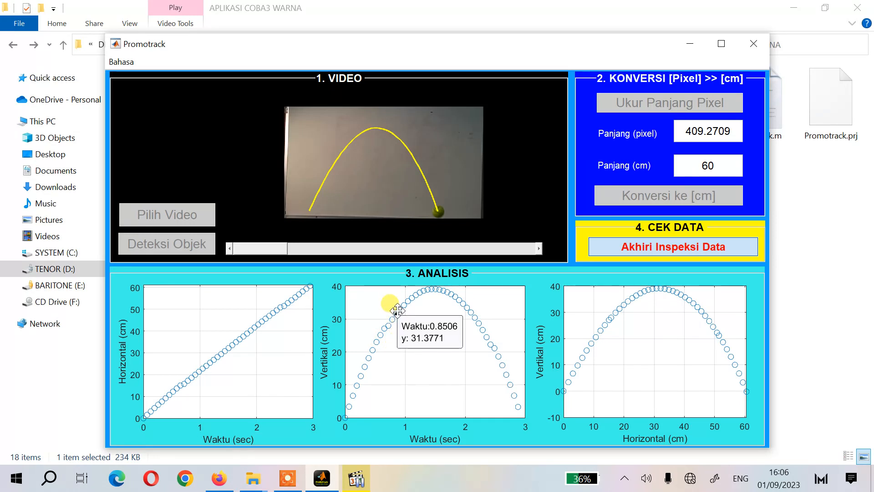
{"action": "left_click", "coordinate": [400, 309]}
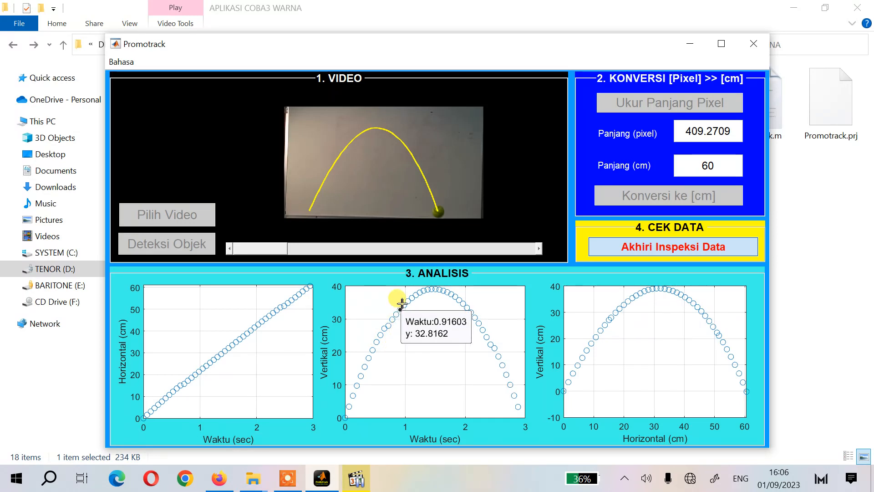
{"action": "left_click", "coordinate": [406, 300]}
{"action": "left_click", "coordinate": [406, 301]}
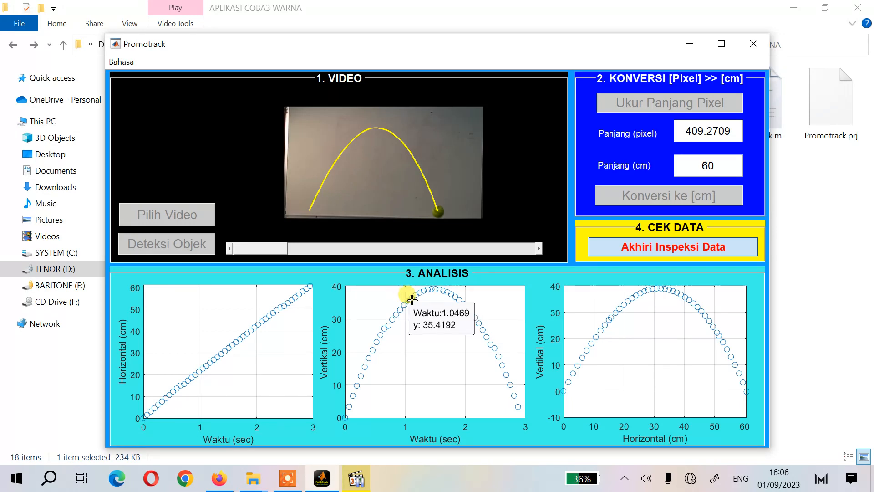
{"action": "left_click", "coordinate": [412, 299]}
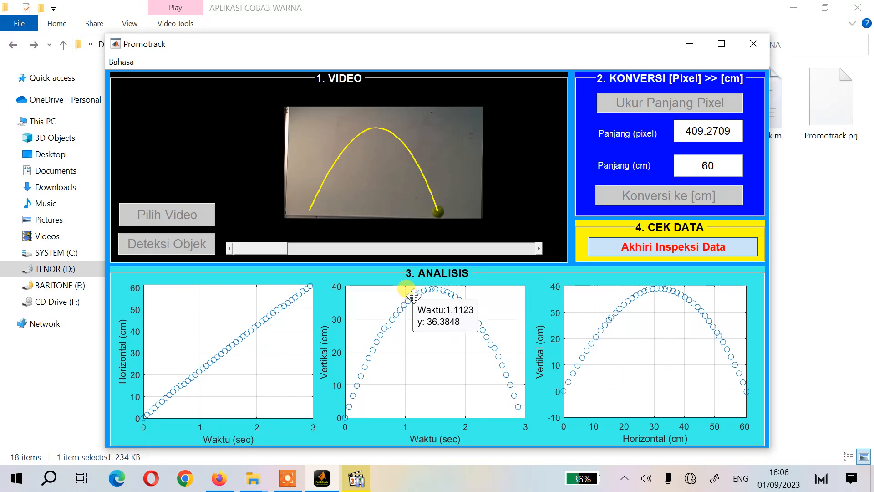
{"action": "left_click", "coordinate": [417, 294]}
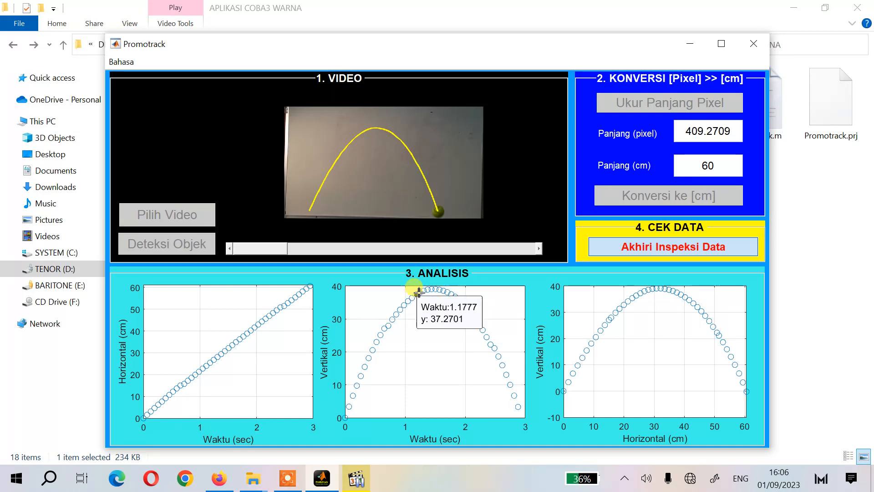
{"action": "left_click", "coordinate": [419, 290]}
{"action": "left_click", "coordinate": [423, 290]}
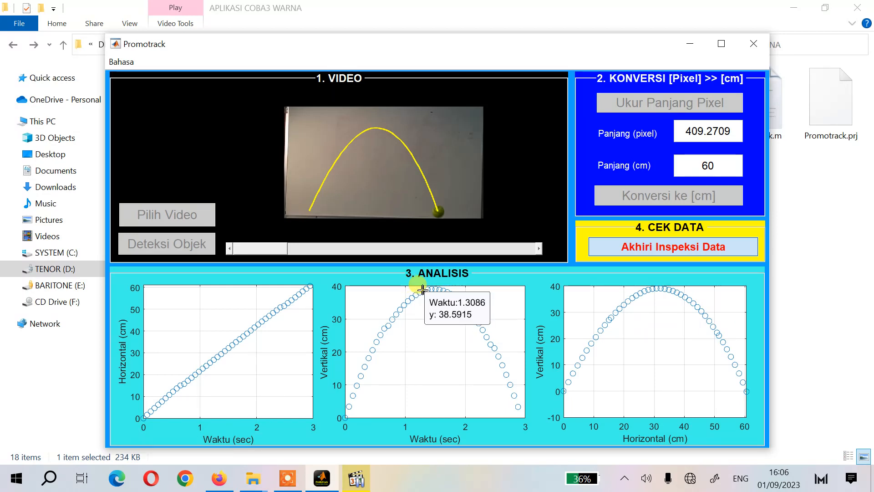
{"action": "left_click", "coordinate": [428, 288]}
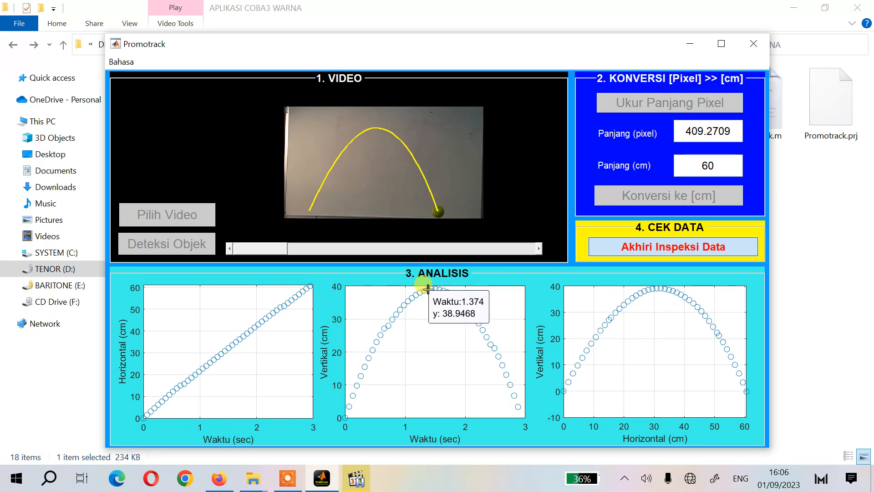
Step: Find the maximum height by comparing adjacent points at the peak of the vertical position versus time graph, also checking falling-side points
{"action": "left_click", "coordinate": [487, 336]}
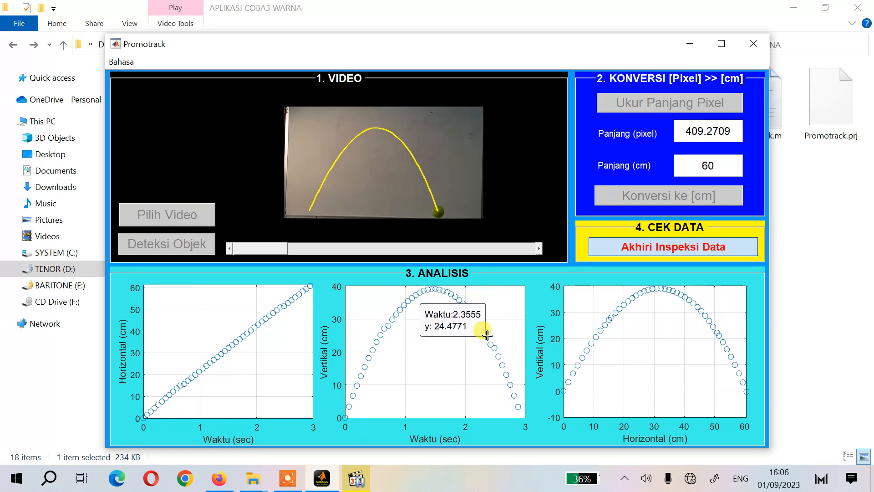
{"action": "left_click", "coordinate": [433, 290]}
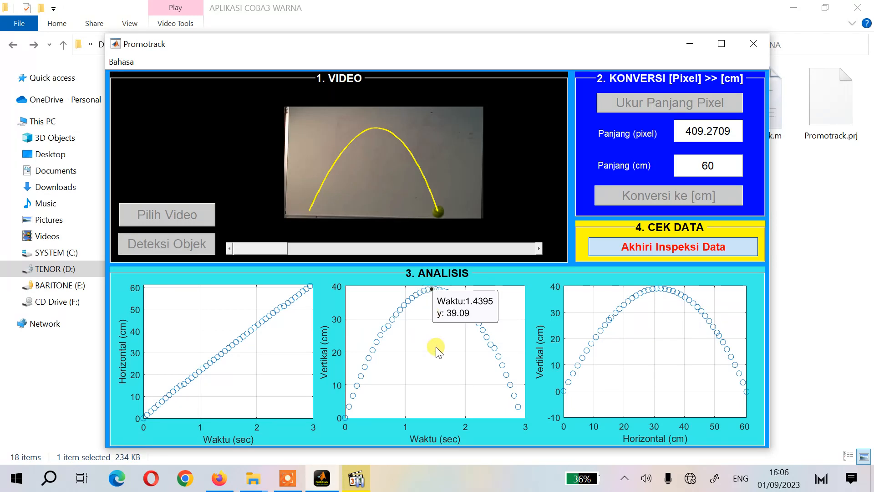
{"action": "left_click", "coordinate": [490, 342]}
{"action": "left_click", "coordinate": [436, 289]}
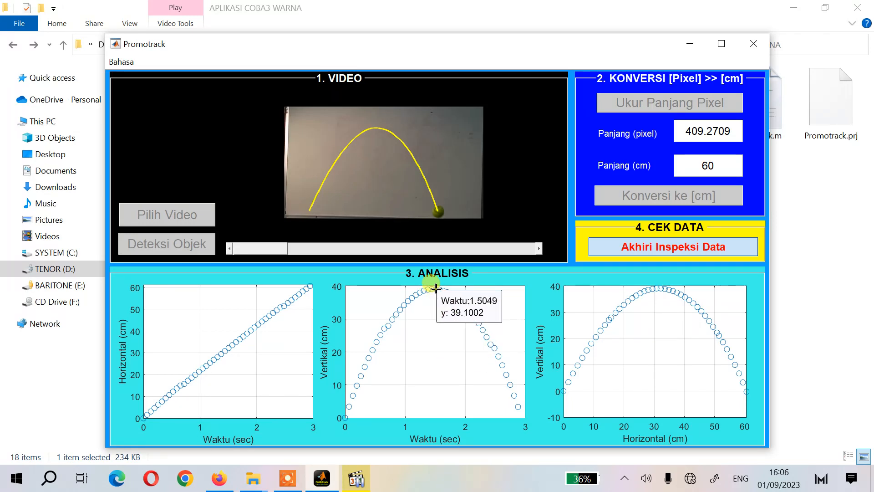
{"action": "left_click", "coordinate": [502, 365]}
{"action": "left_click", "coordinate": [440, 289]}
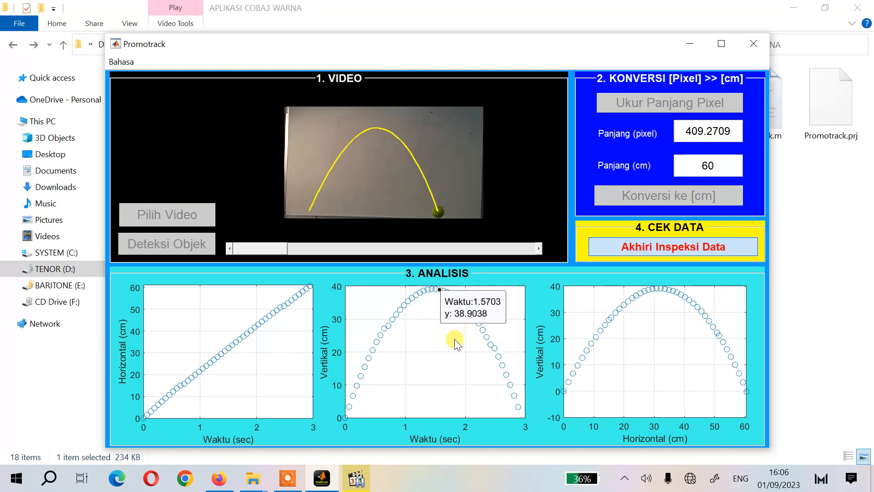
{"action": "left_click", "coordinate": [435, 289]}
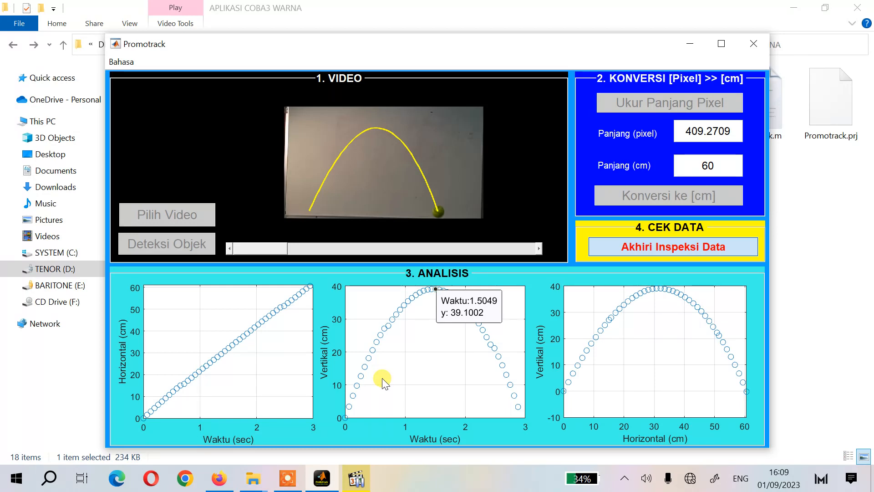
Step: End the data inspection and shift the Promotrack window slightly on the desktop
{"action": "left_click", "coordinate": [626, 248]}
{"action": "left_click_drag", "start_coordinate": [365, 47], "coordinate": [378, 42]}
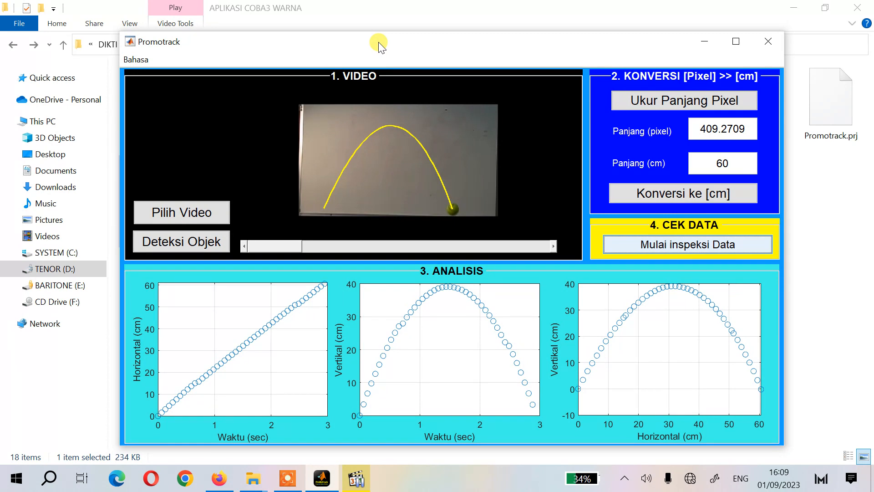
{"action": "left_click_drag", "start_coordinate": [379, 42], "coordinate": [378, 38]}
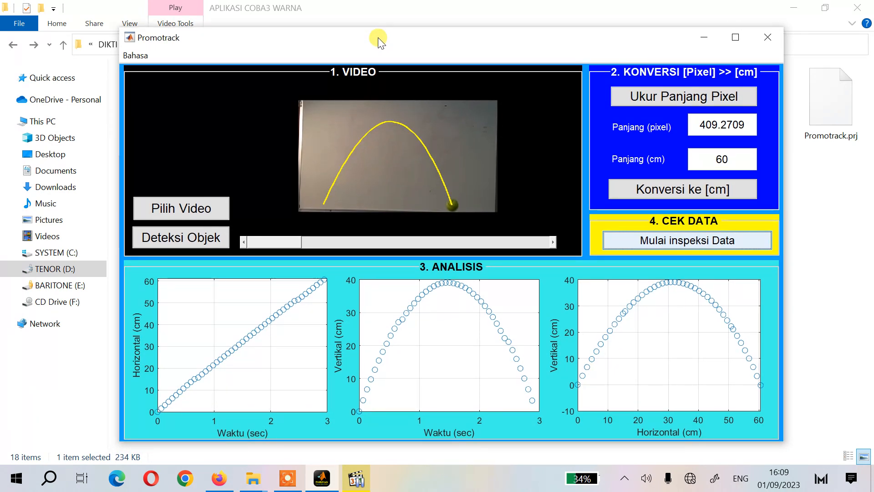